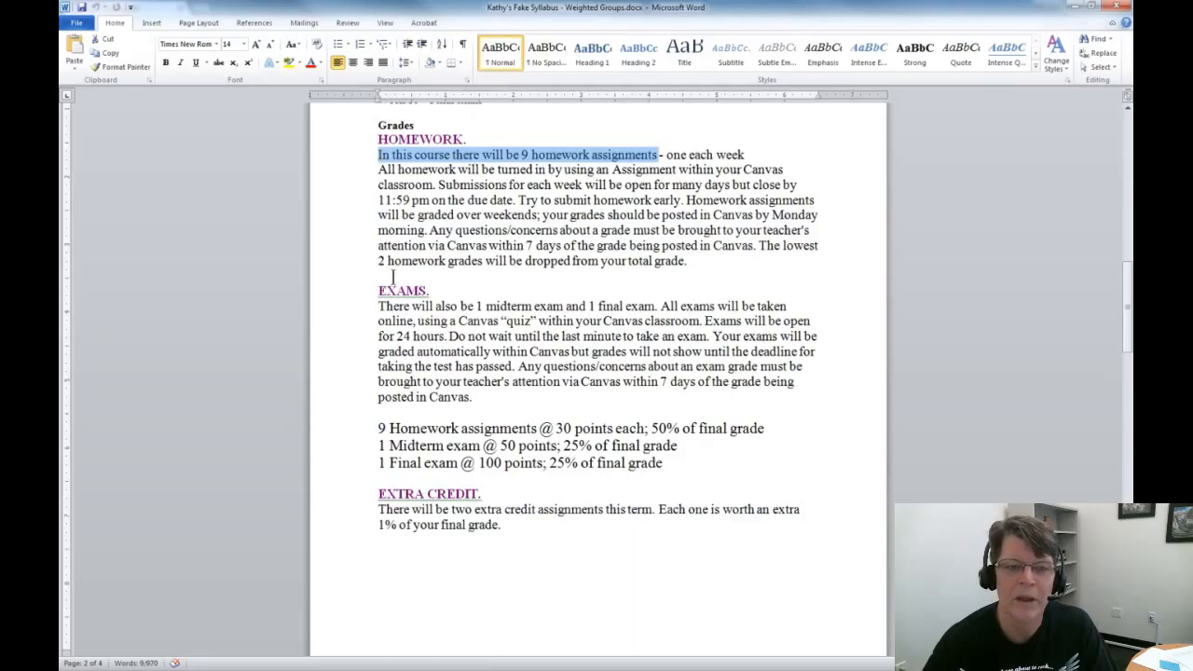
Step: Review the syllabus's Grades section: the homework and exam rules, the points and percentage of each category, and the extra credit policy
left_click(767, 253)
left_click(773, 264, "shift")
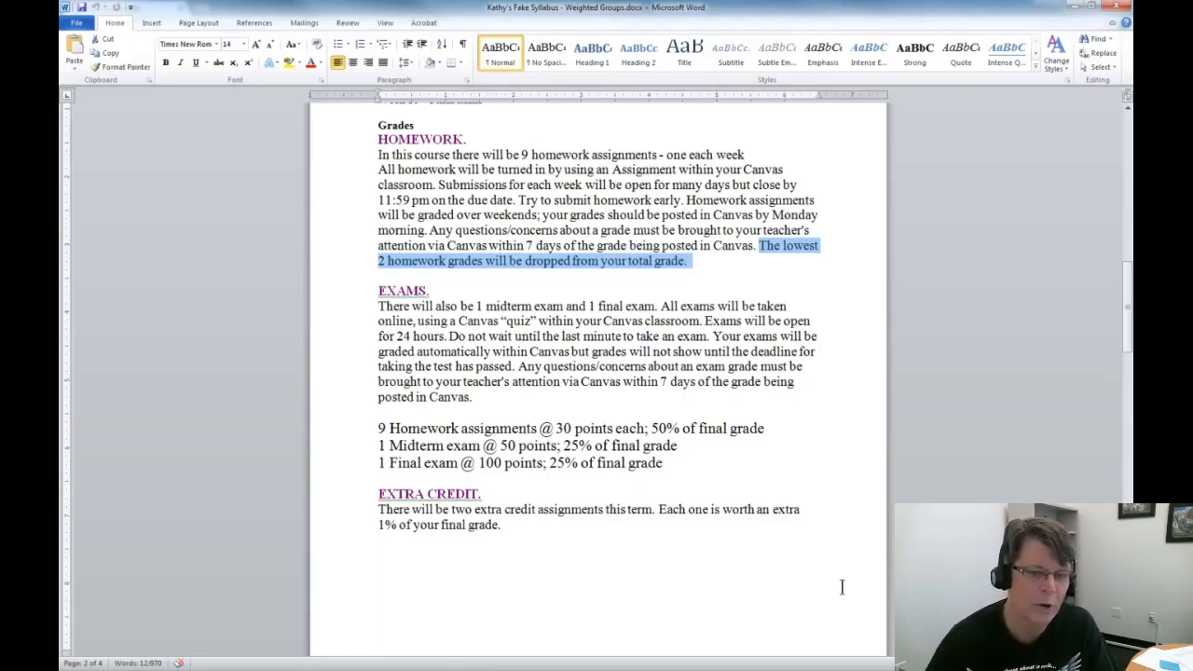
left_click_drag(664, 317, 499, 314)
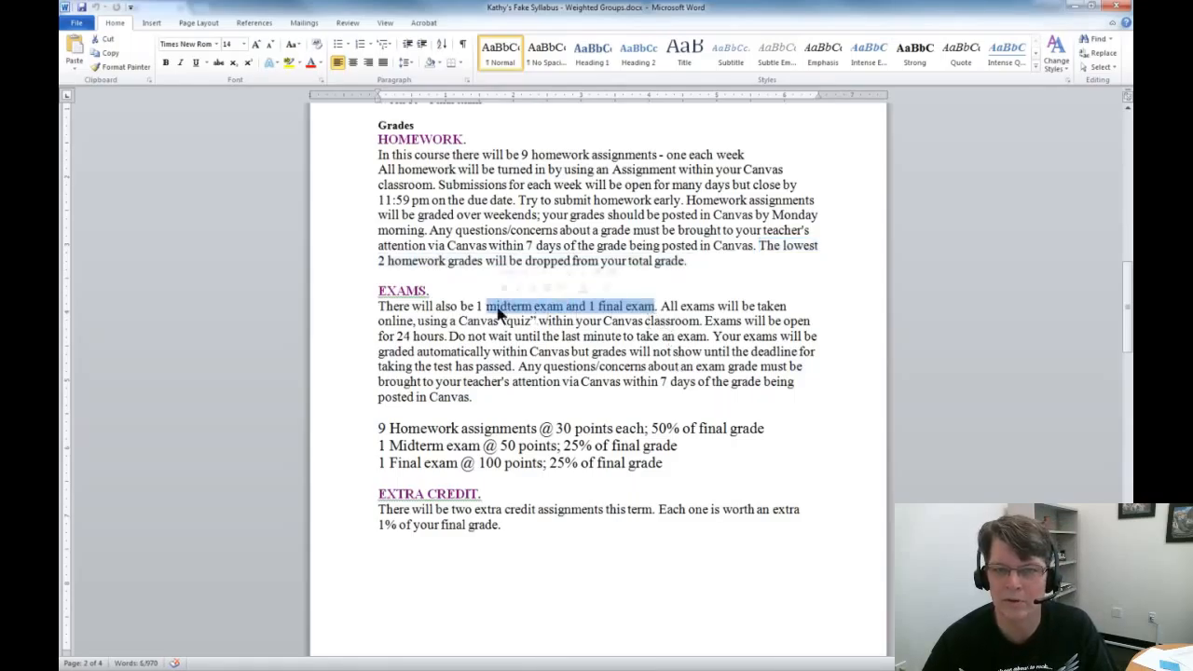
triple_click(382, 432)
left_click_drag(381, 446, 380, 467)
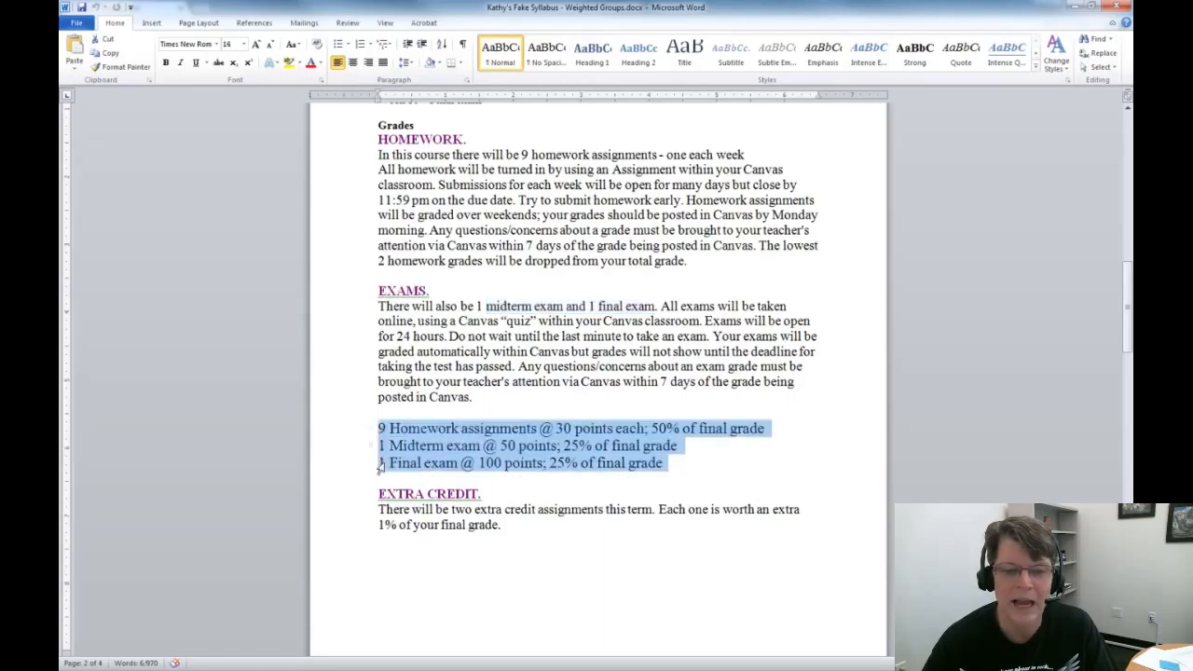
left_click(383, 429)
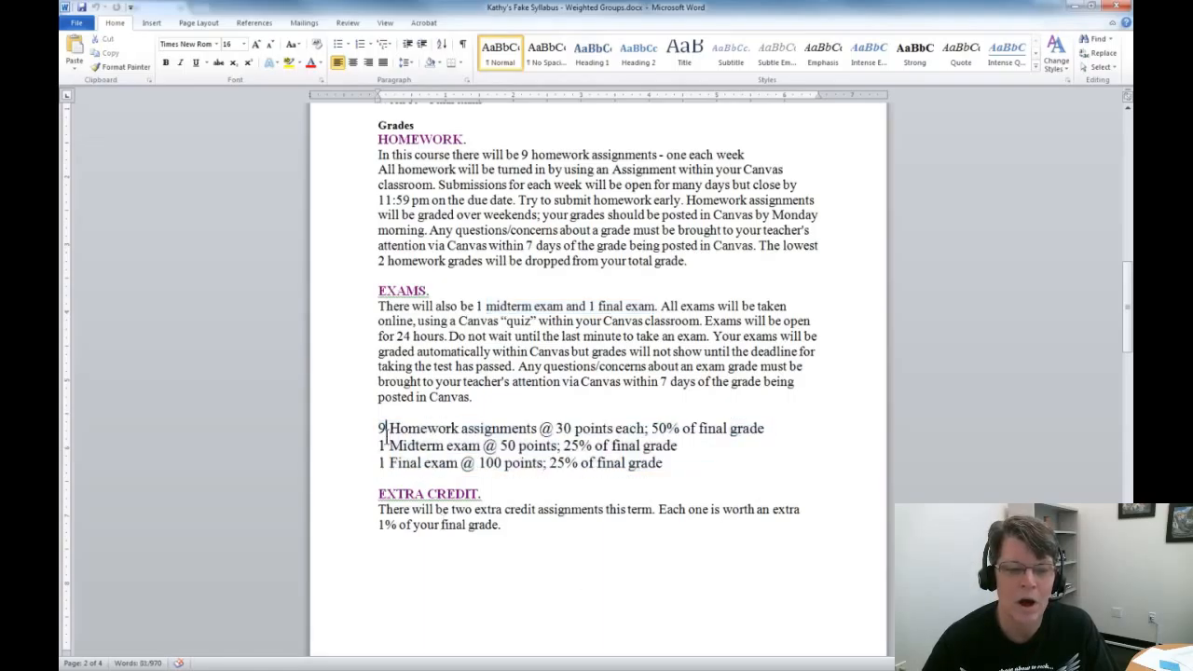
left_click_drag(383, 429, 648, 438)
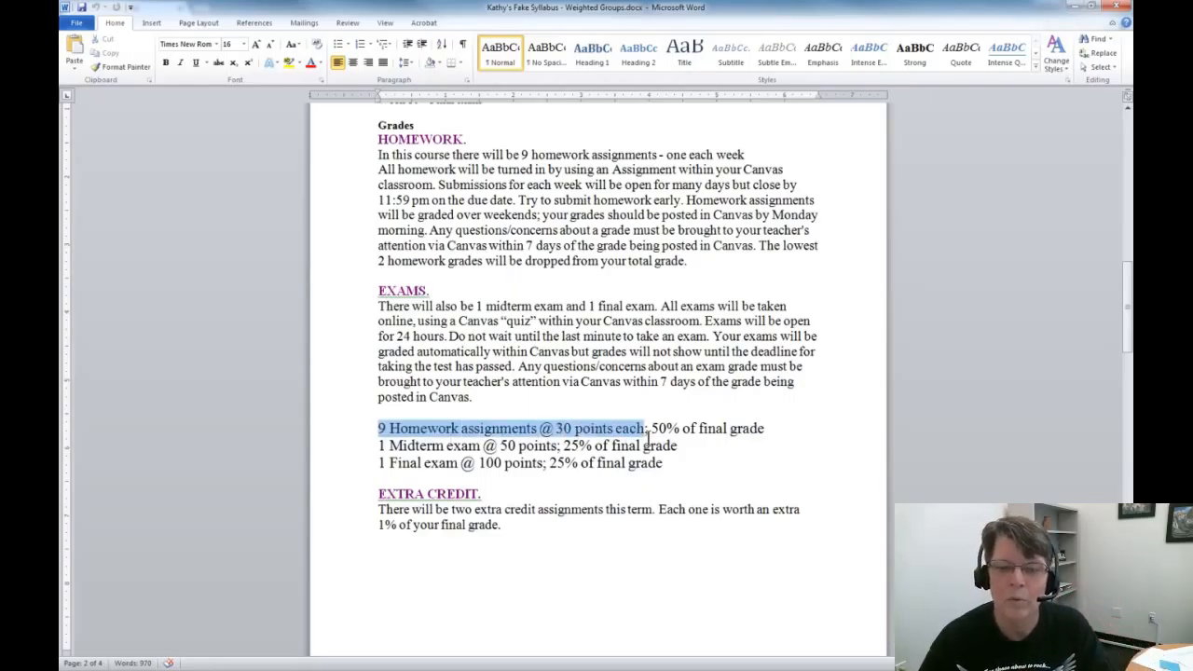
left_click_drag(652, 430, 765, 436)
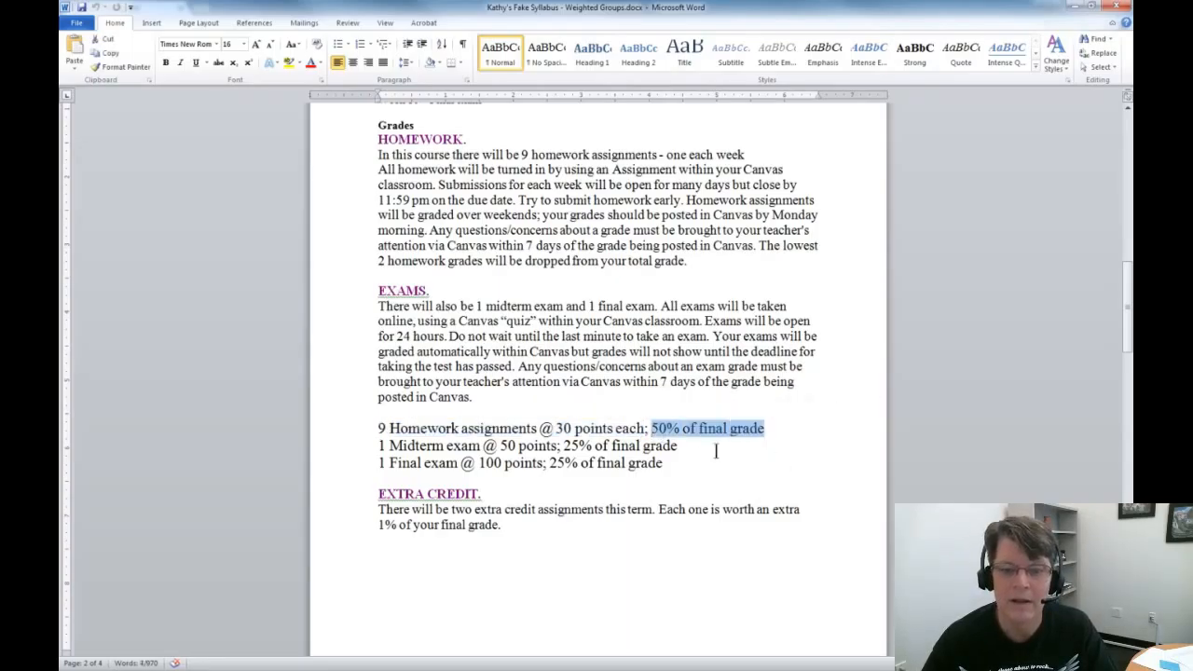
left_click_drag(687, 454, 583, 454)
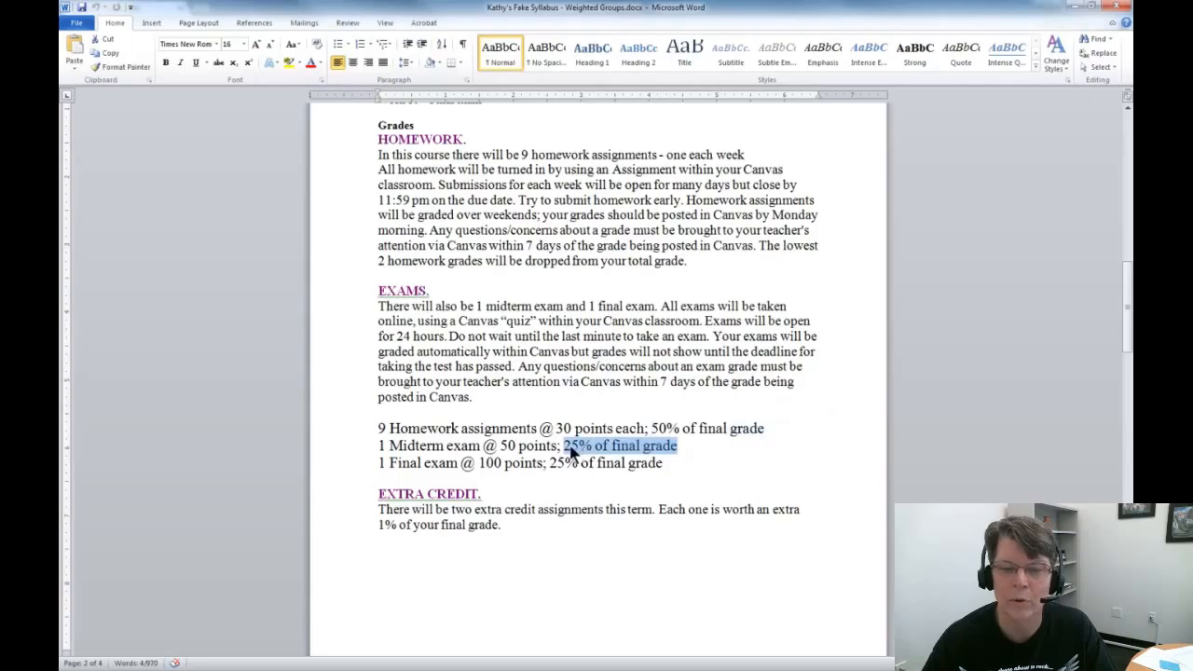
left_click_drag(664, 463, 548, 463)
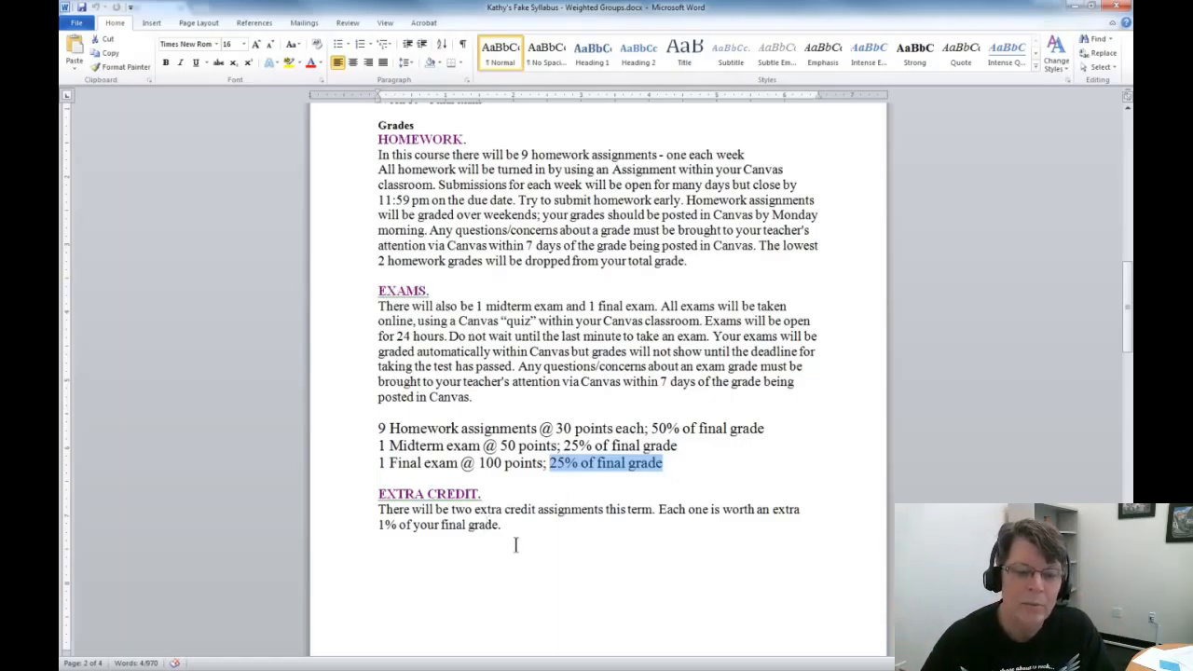
left_click_drag(515, 544, 379, 509)
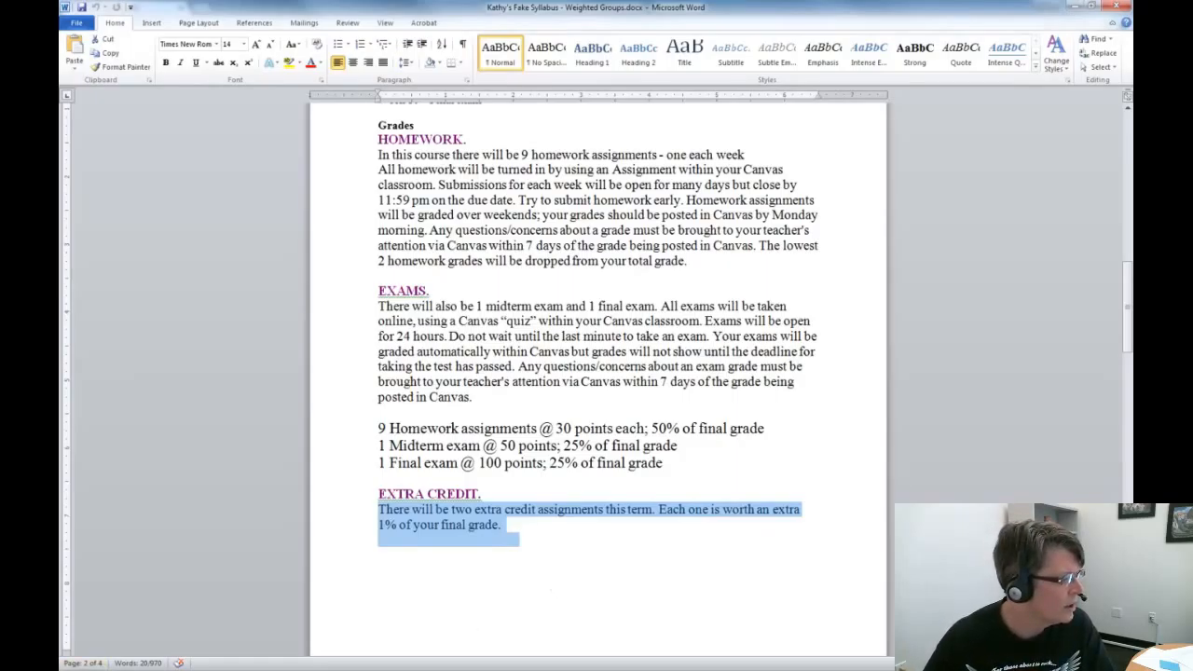
Step: Switch to Canvas in the browser and open the Assignments page of the Grades - Weighted Groups course
key("alt+Tab")
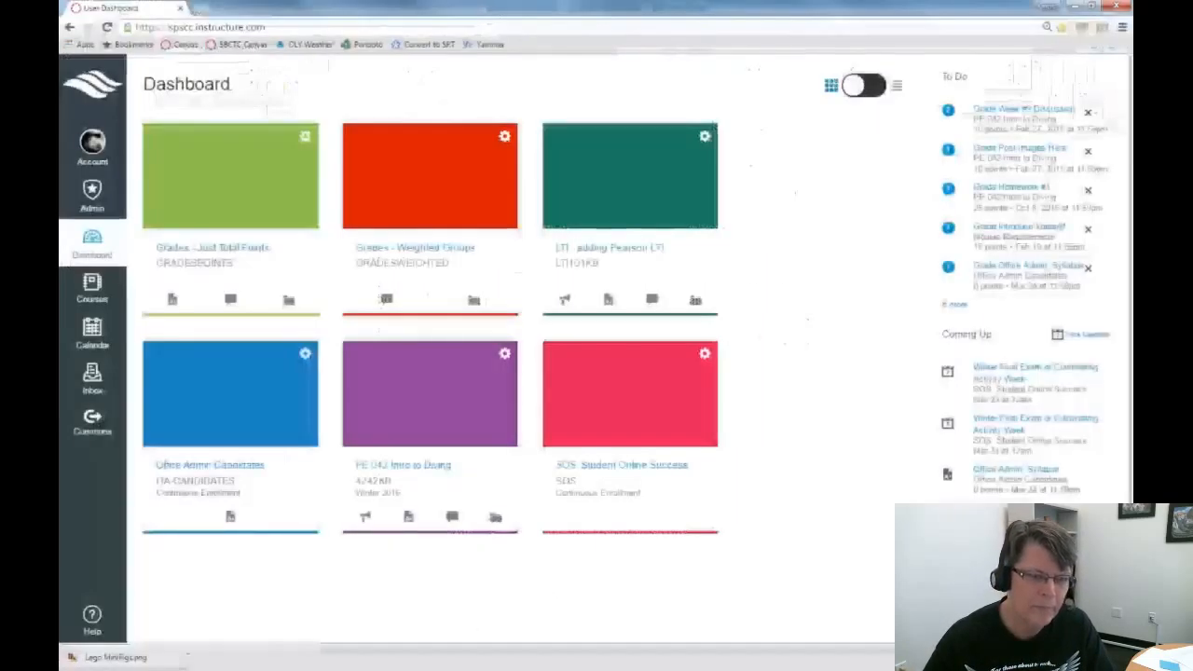
left_click(434, 208)
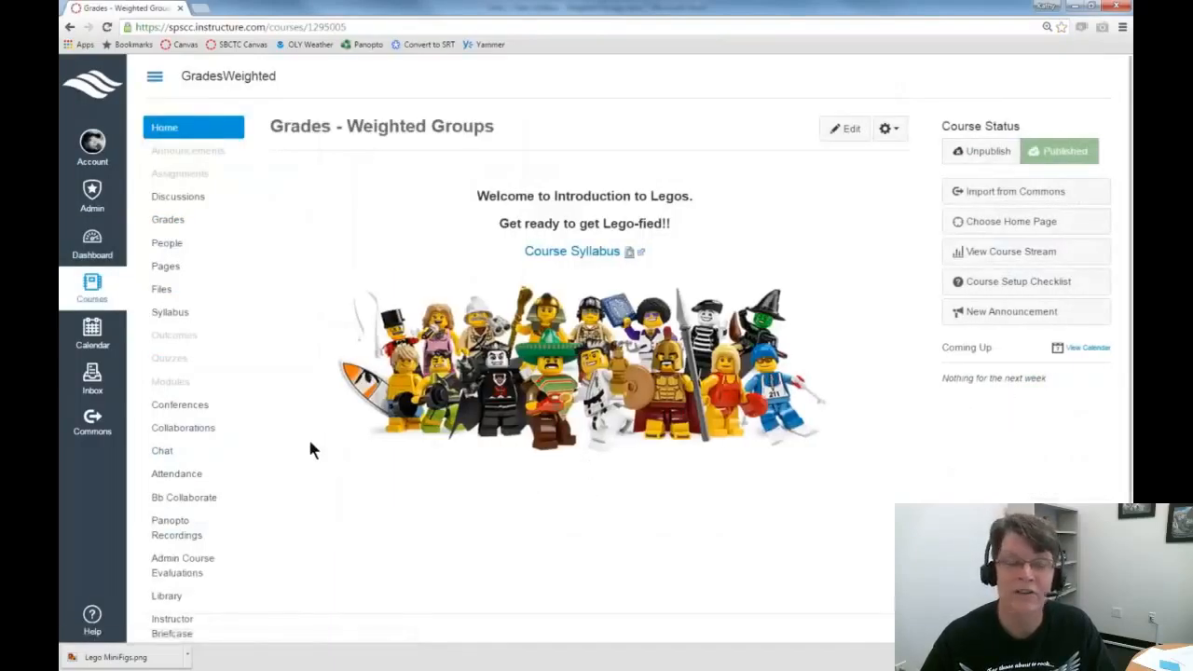
left_click(180, 173)
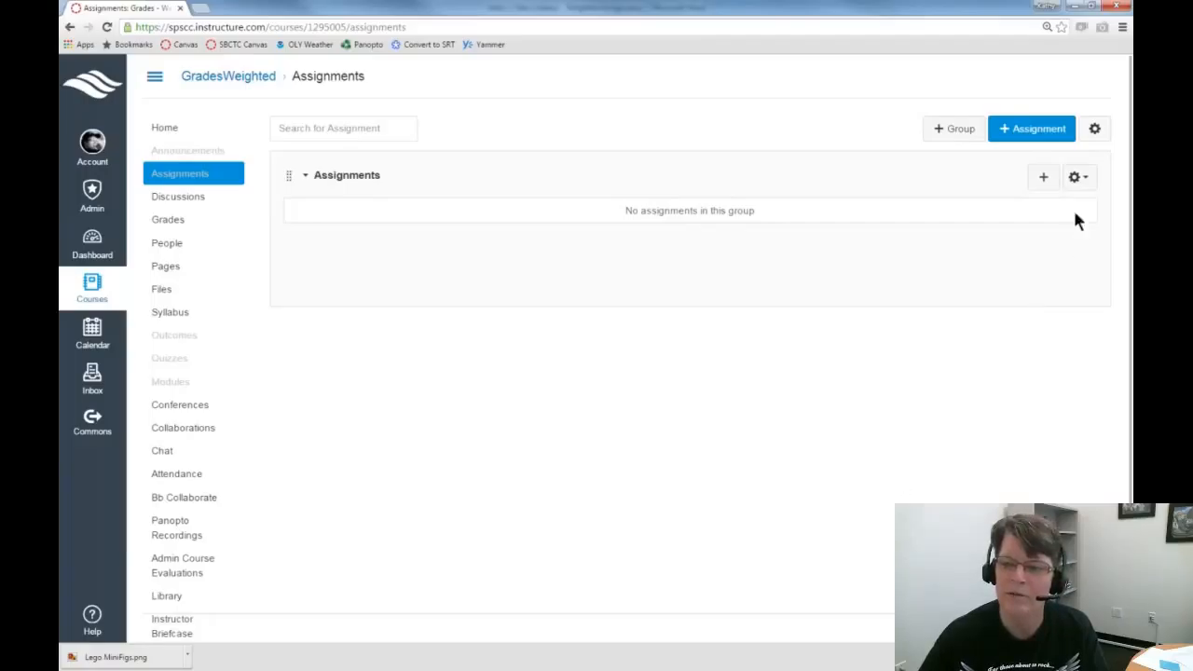
Step: Rename the existing Assignments group as Homework and save it
left_click(1091, 187)
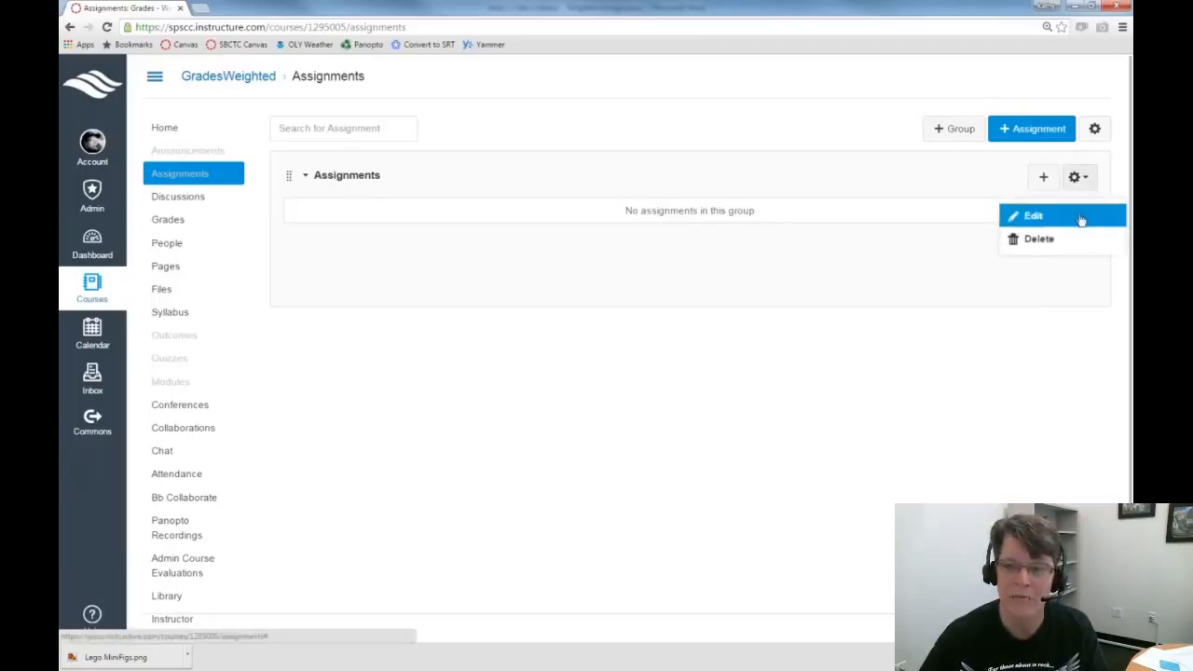
left_click(619, 291)
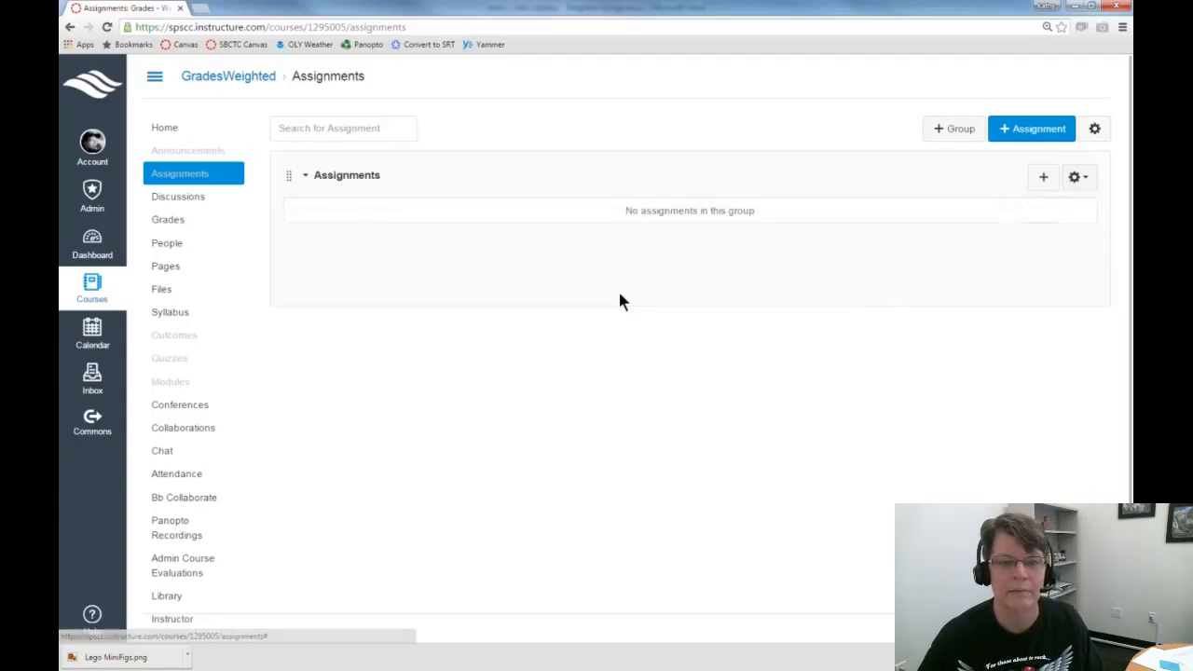
left_click(1084, 190)
left_click(1031, 215)
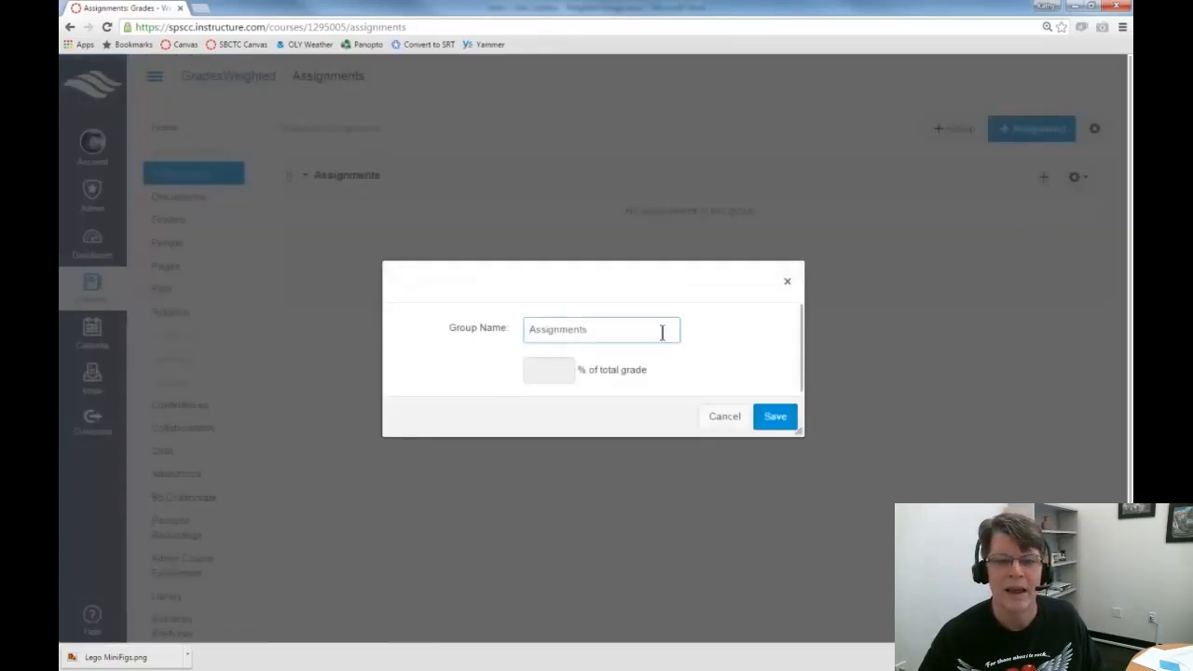
left_click_drag(663, 330, 518, 330)
type("Homework")
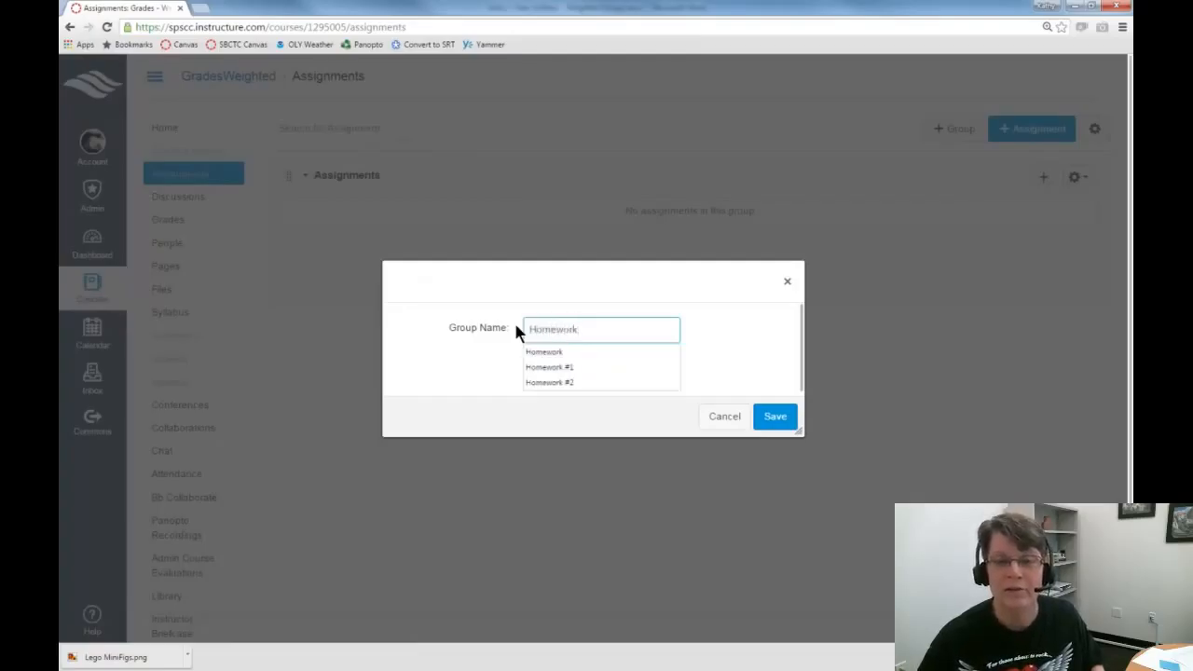
left_click(775, 422)
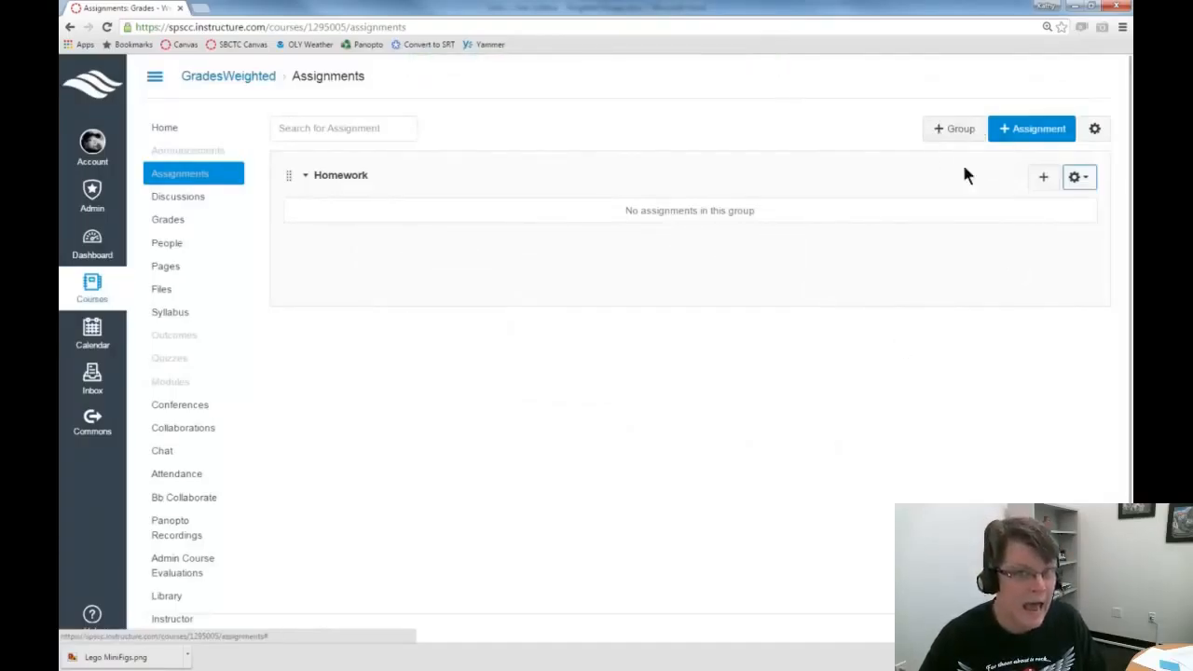
Step: Add two more assignment groups named Tests and Extra Credit
left_click(973, 136)
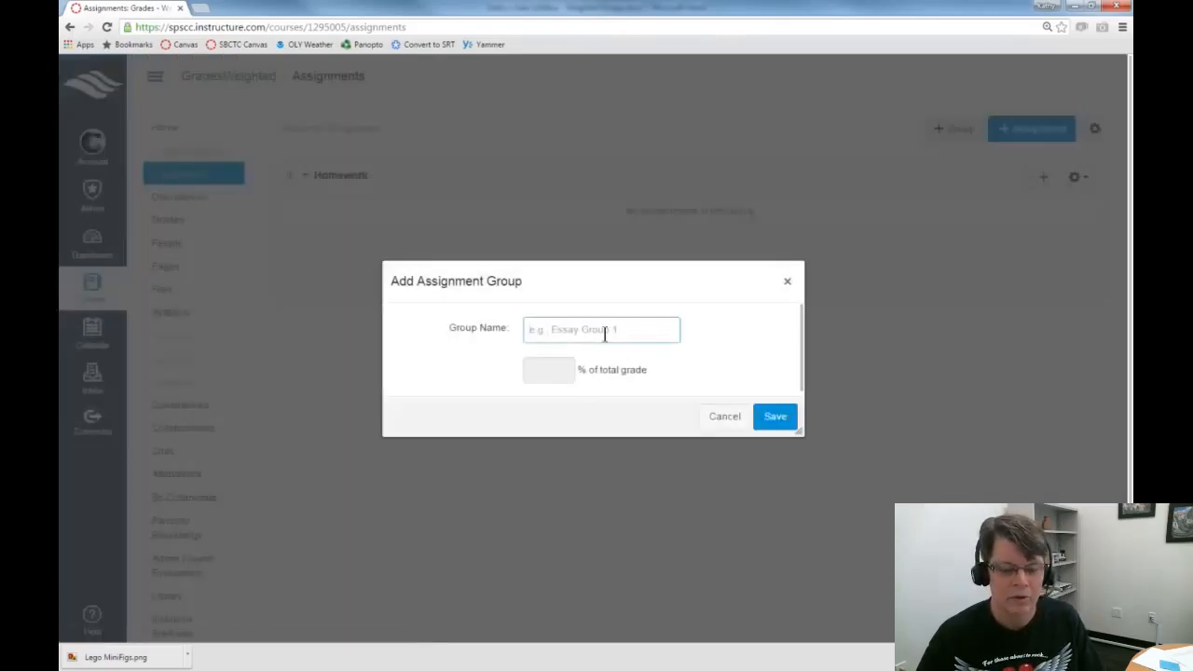
type("Tests")
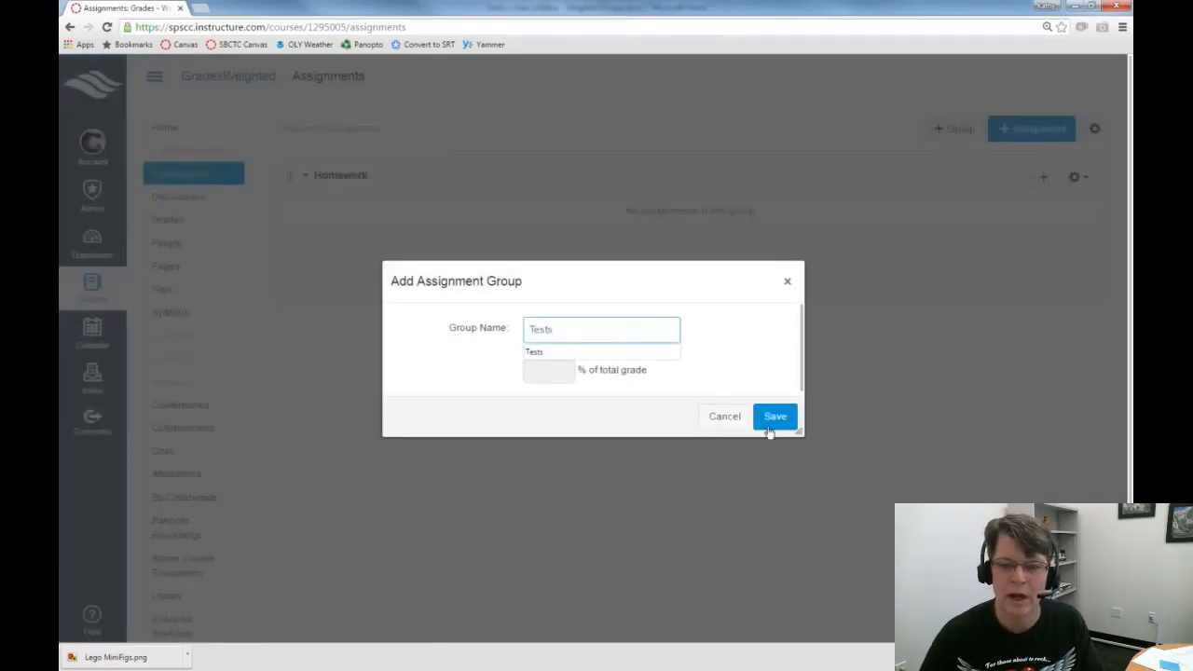
left_click(766, 420)
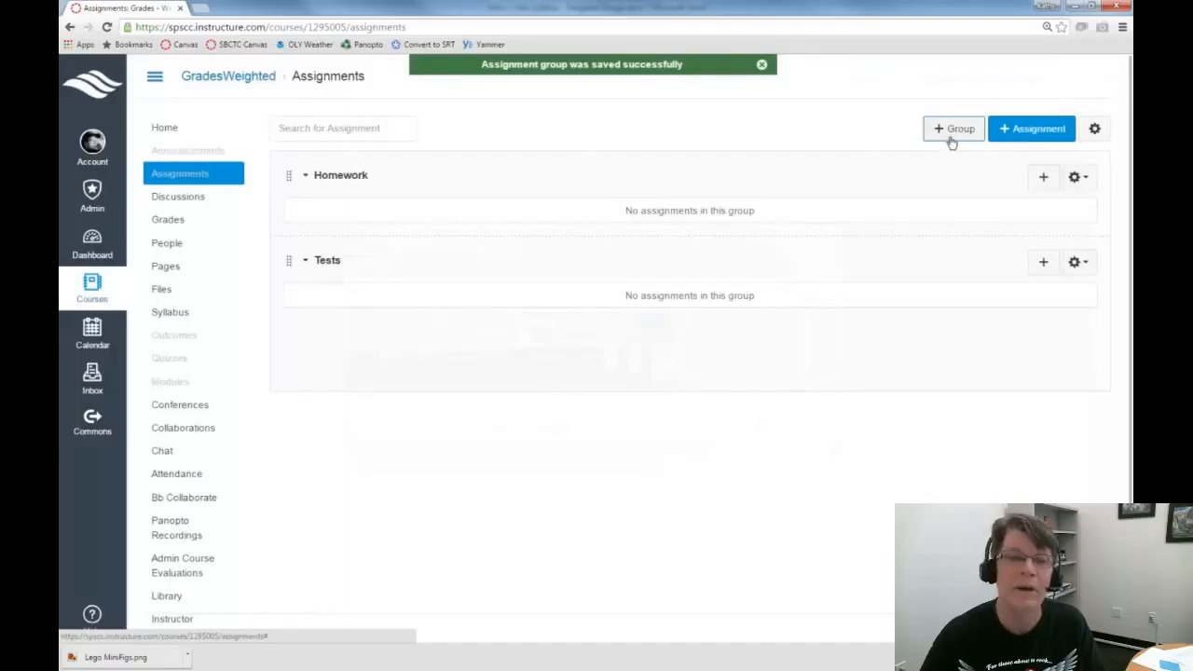
left_click(947, 131)
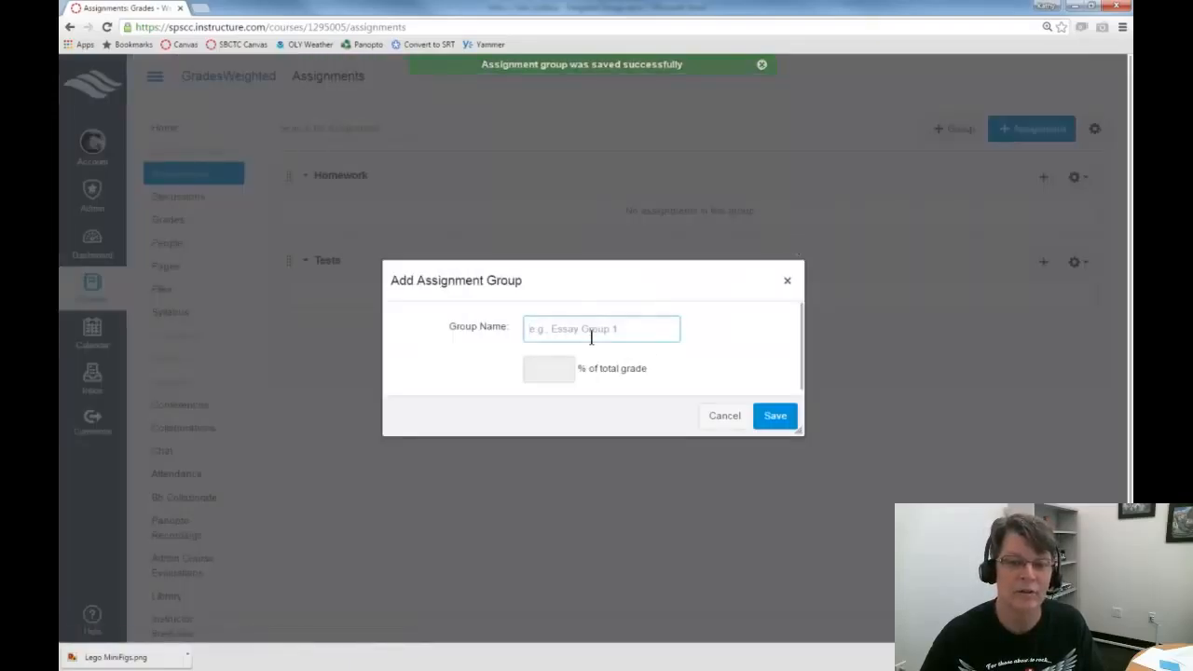
type("Extra Credit")
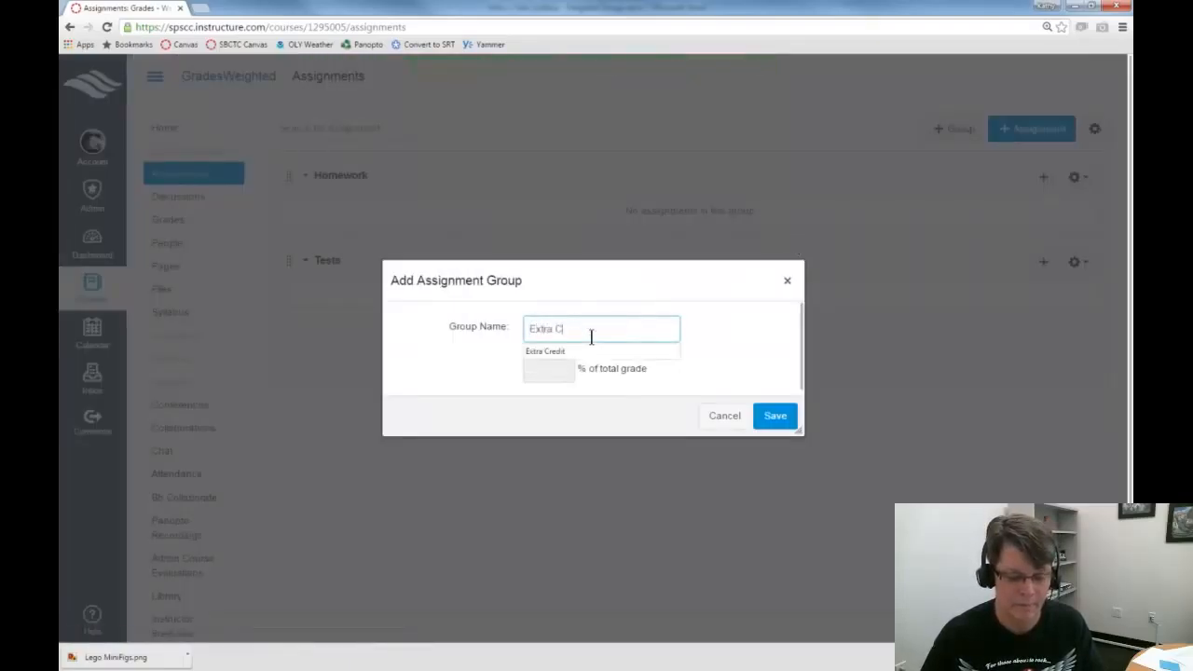
left_click(778, 416)
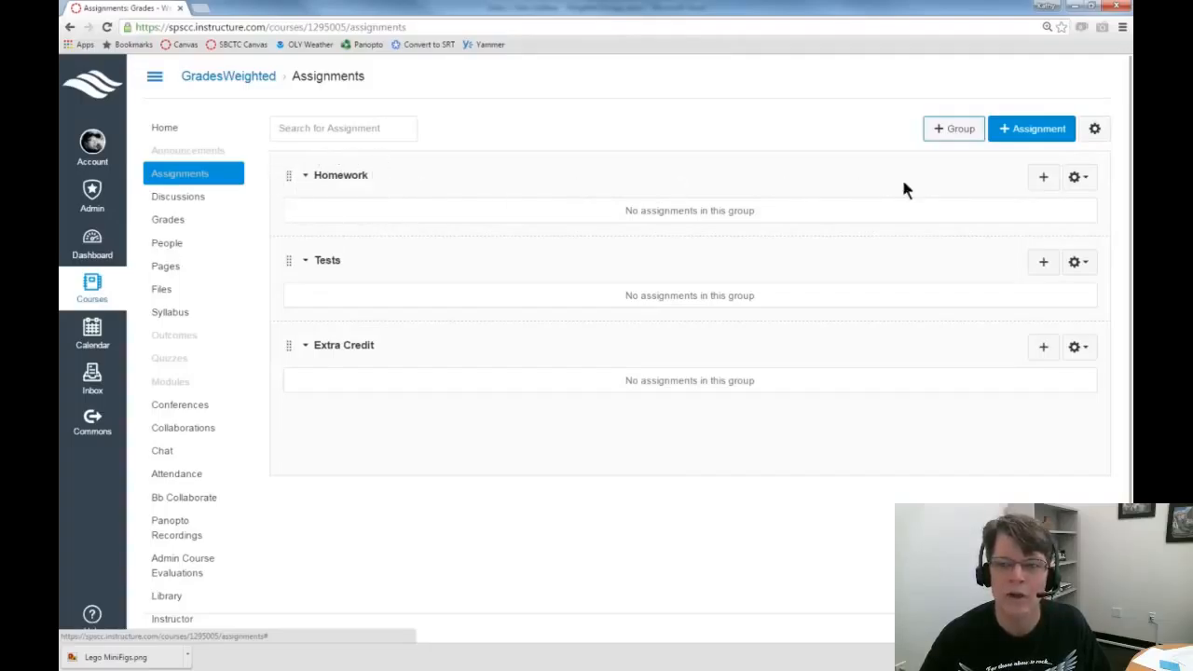
Step: Add an assignment named Homework #1 worth 30 points to the Homework group, keeping the Assignment type
left_click(1050, 186)
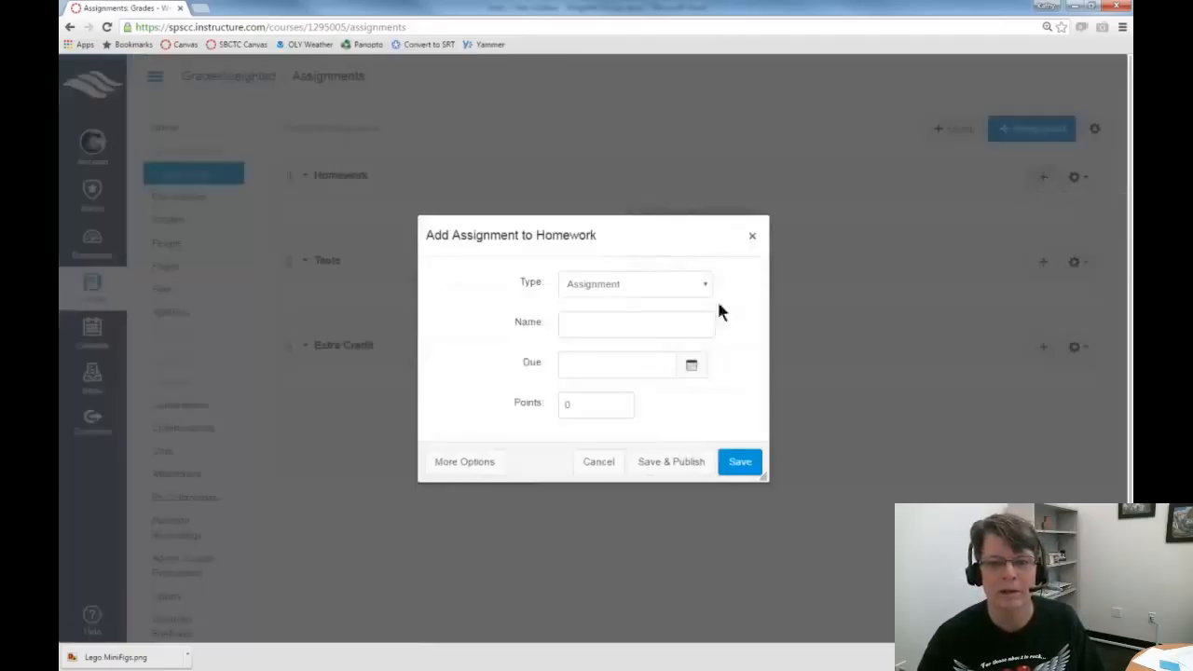
left_click(649, 334)
type("Homework #1")
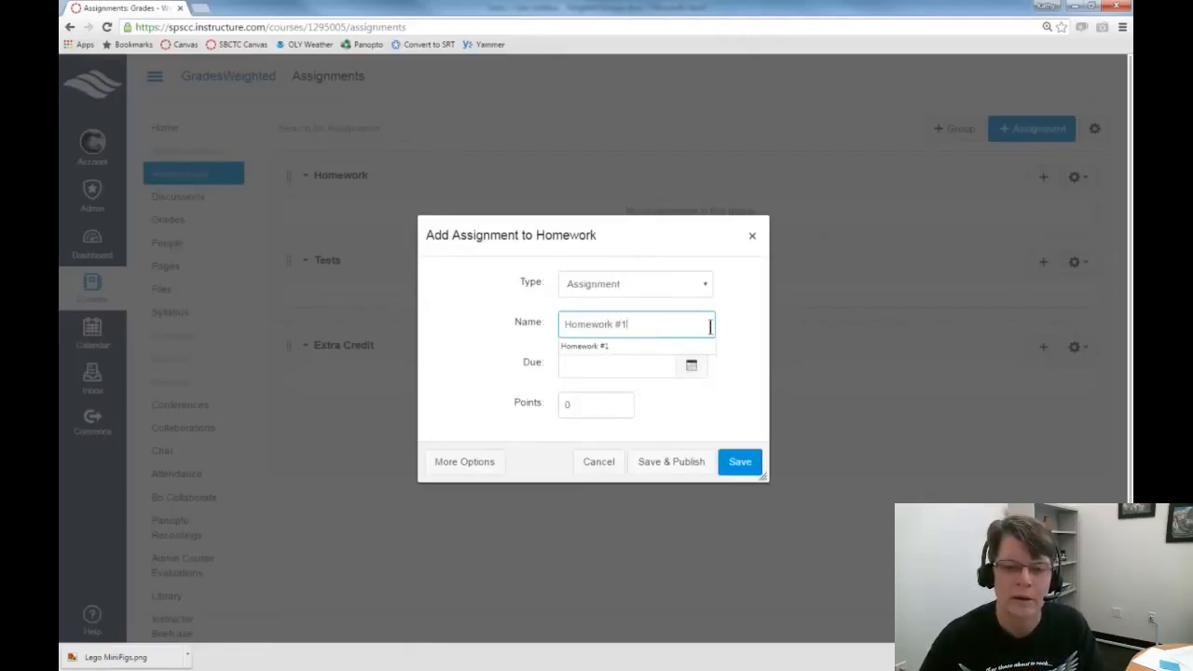
left_click(699, 285)
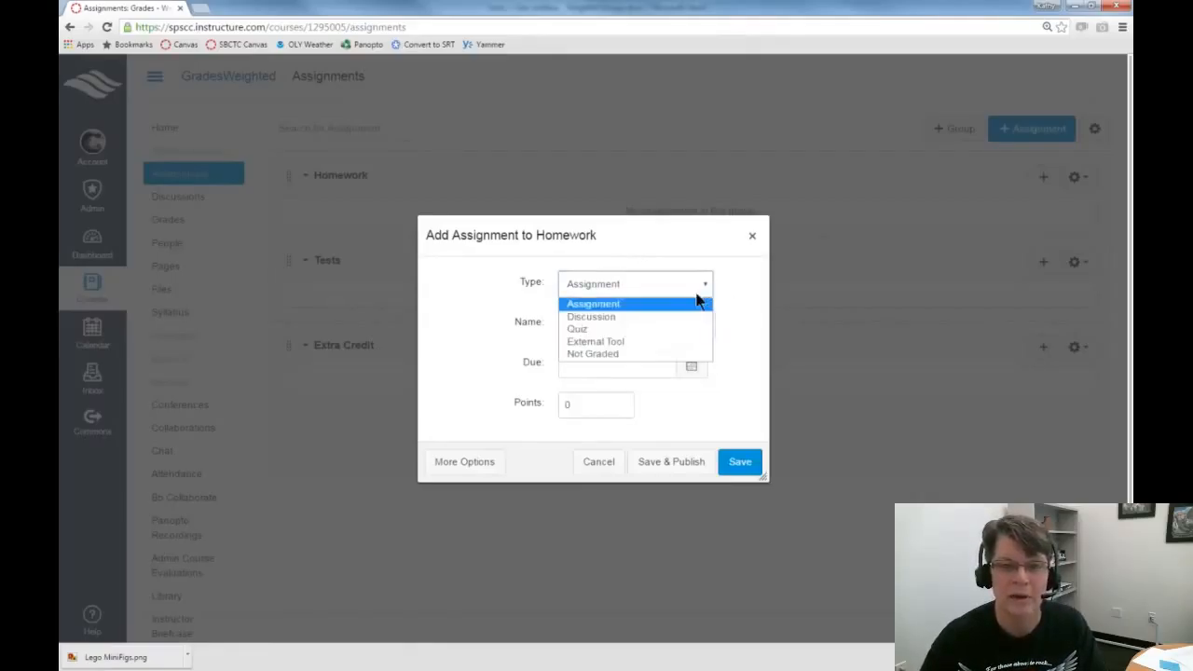
left_click(647, 296)
left_click(543, 405)
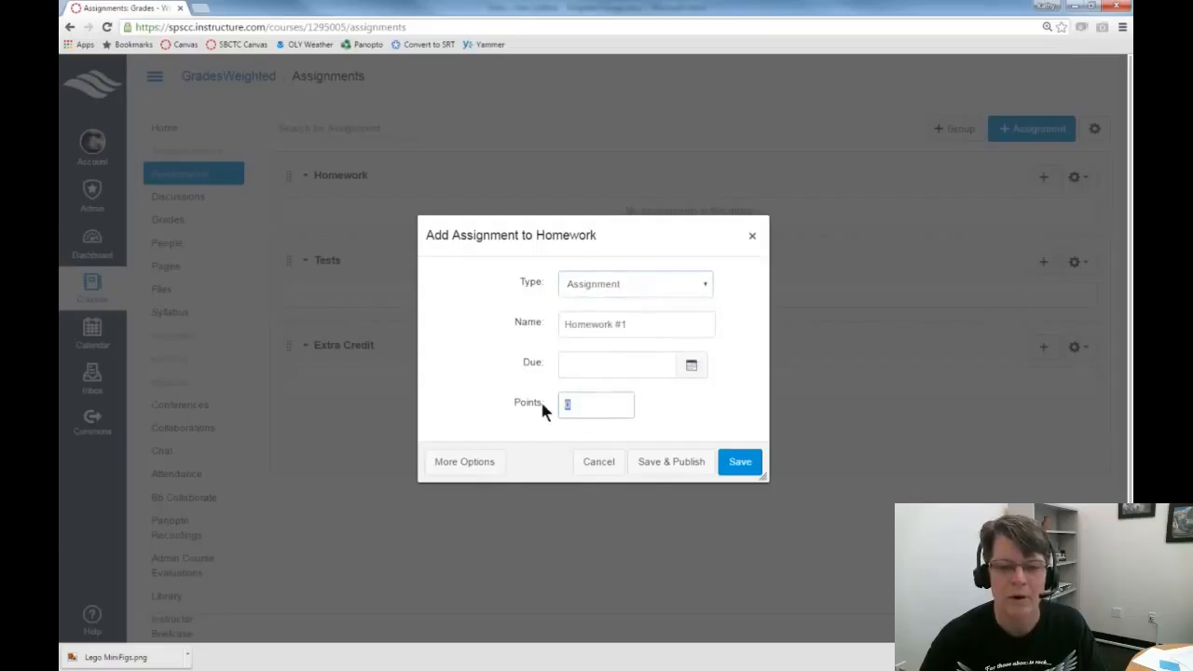
type("30")
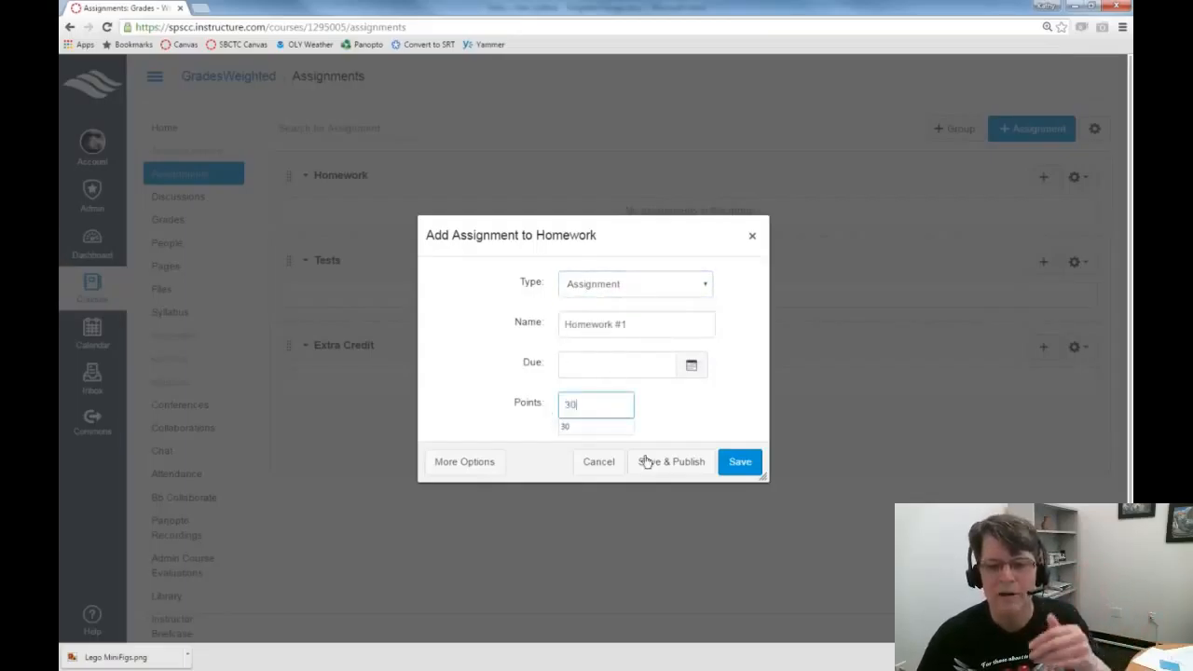
left_click(741, 468)
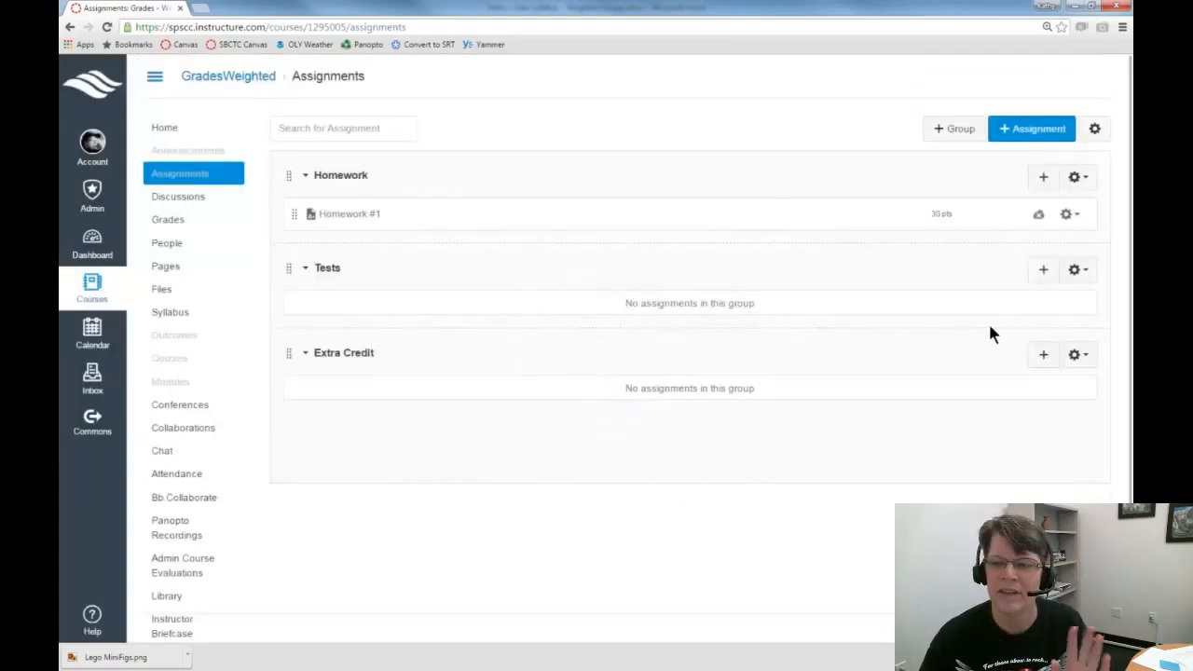
Step: Add a second assignment named Homework #2 worth 30 points to the Homework group
left_click(1043, 177)
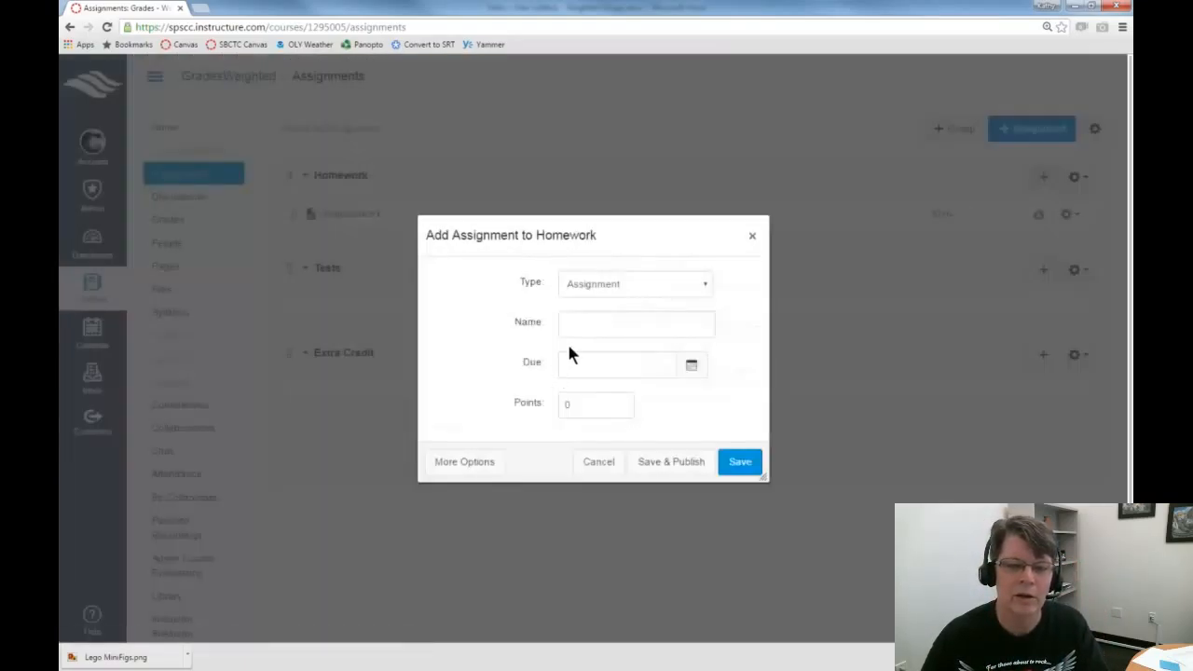
type("Homew")
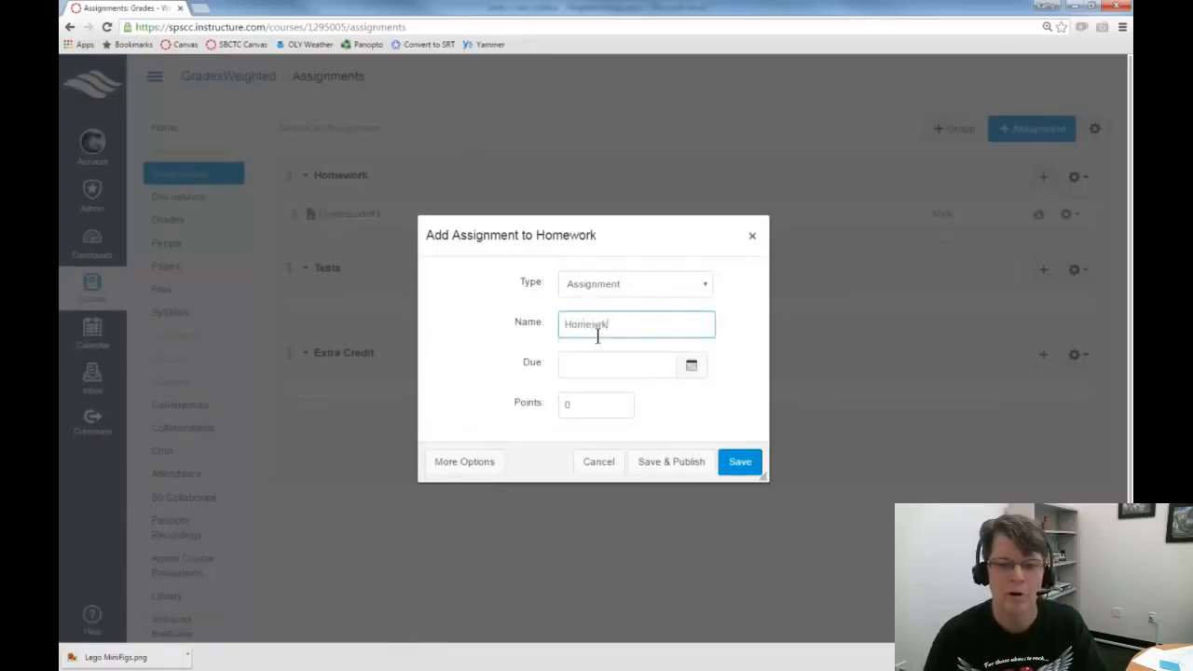
type("ork #2")
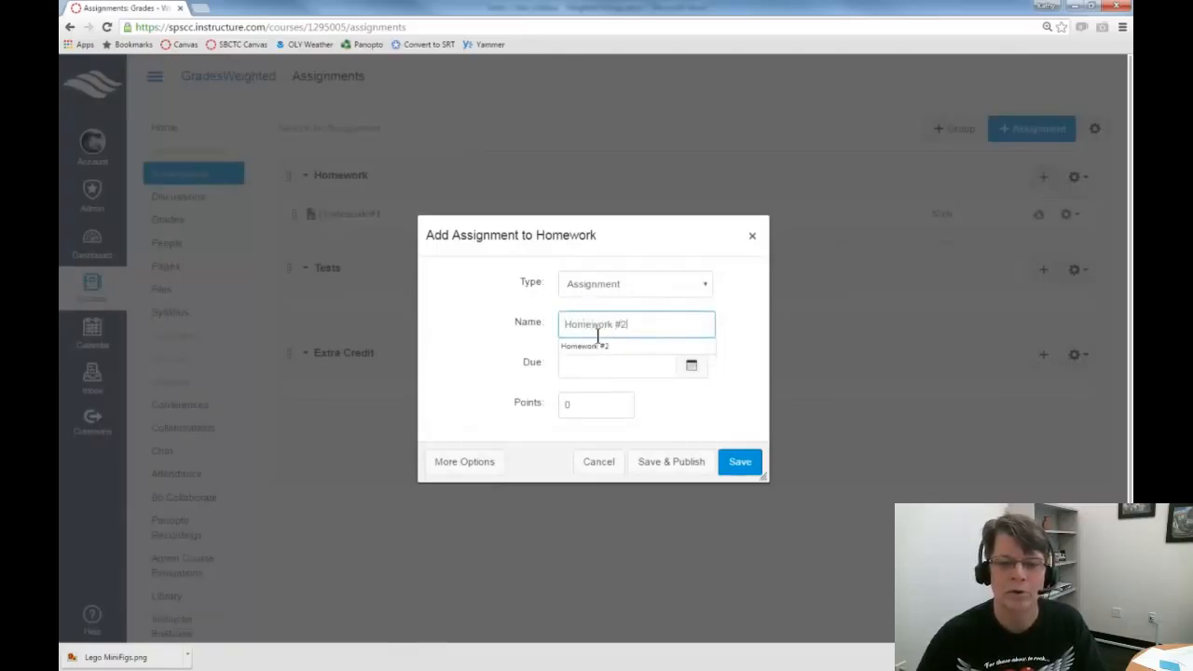
left_click(617, 408)
type("3")
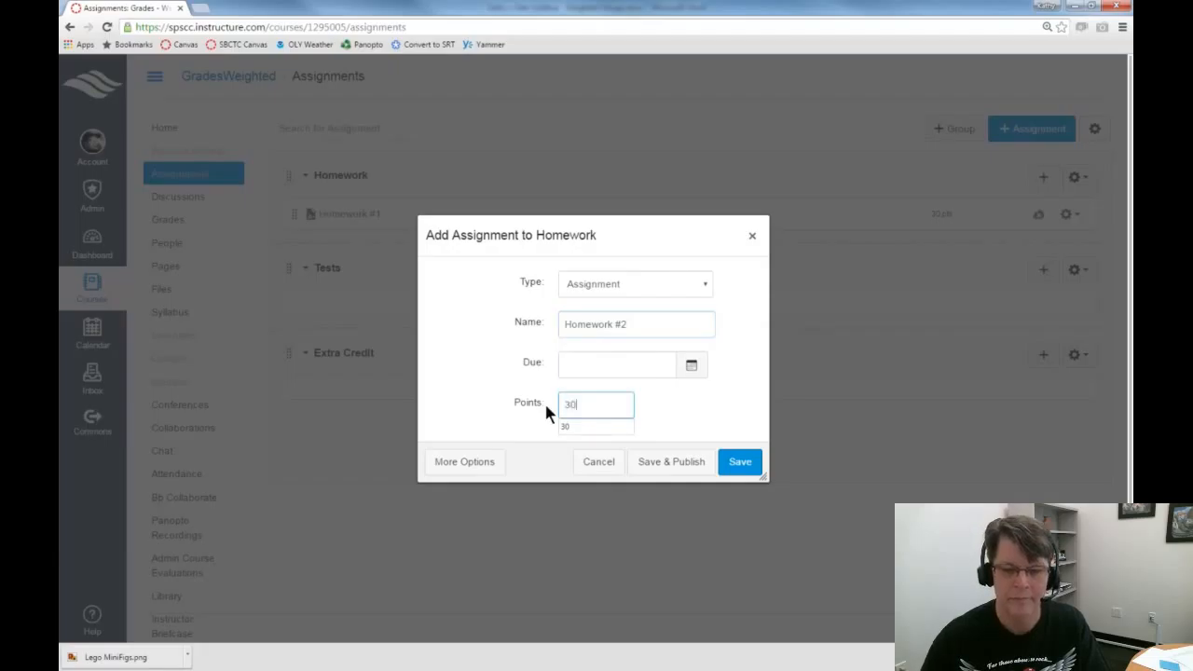
left_click(735, 463)
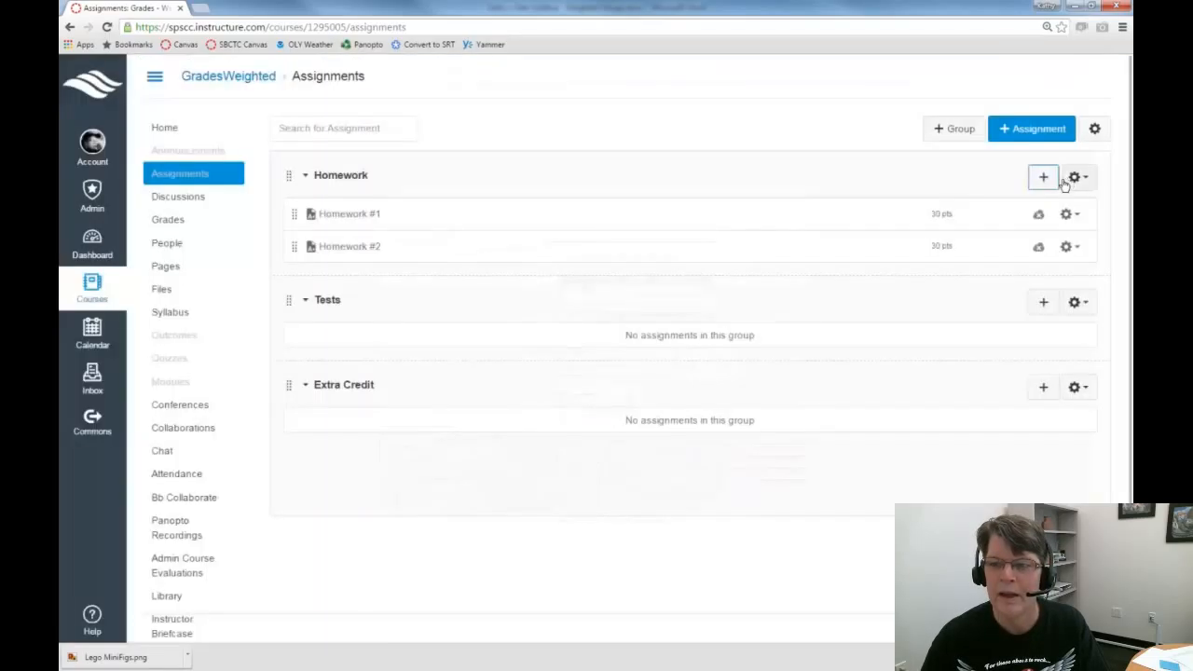
Step: Add an assignment named Homework #9 to the Homework group without entering a point value
left_click(1049, 177)
left_click(645, 330)
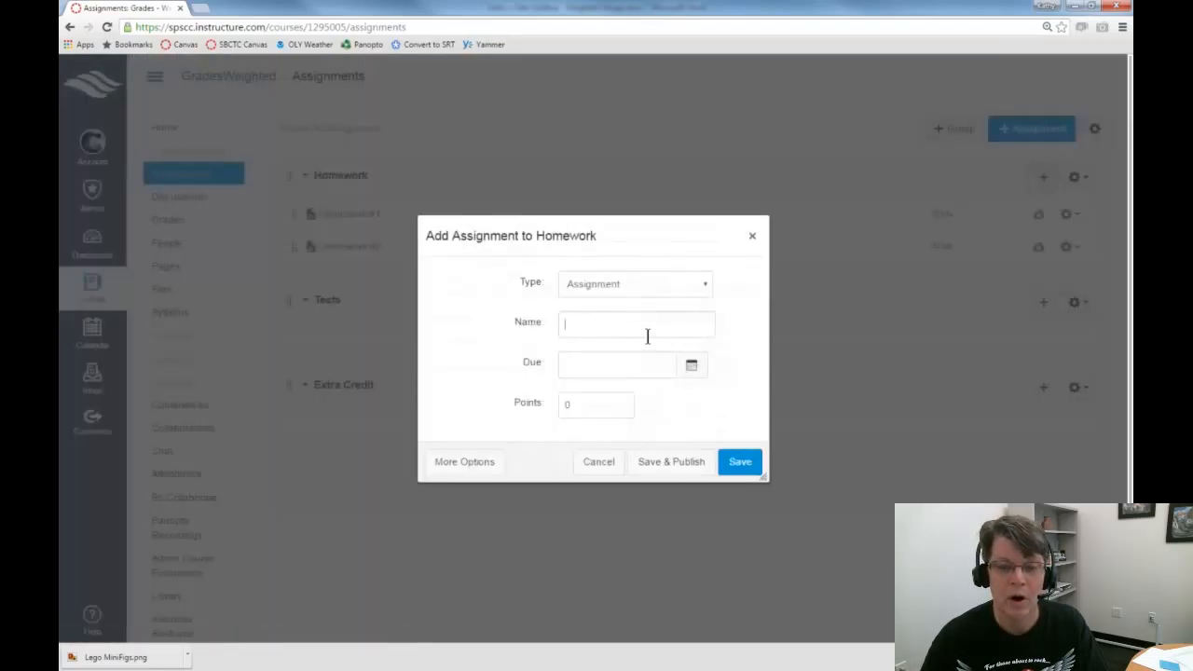
type("Homework ")
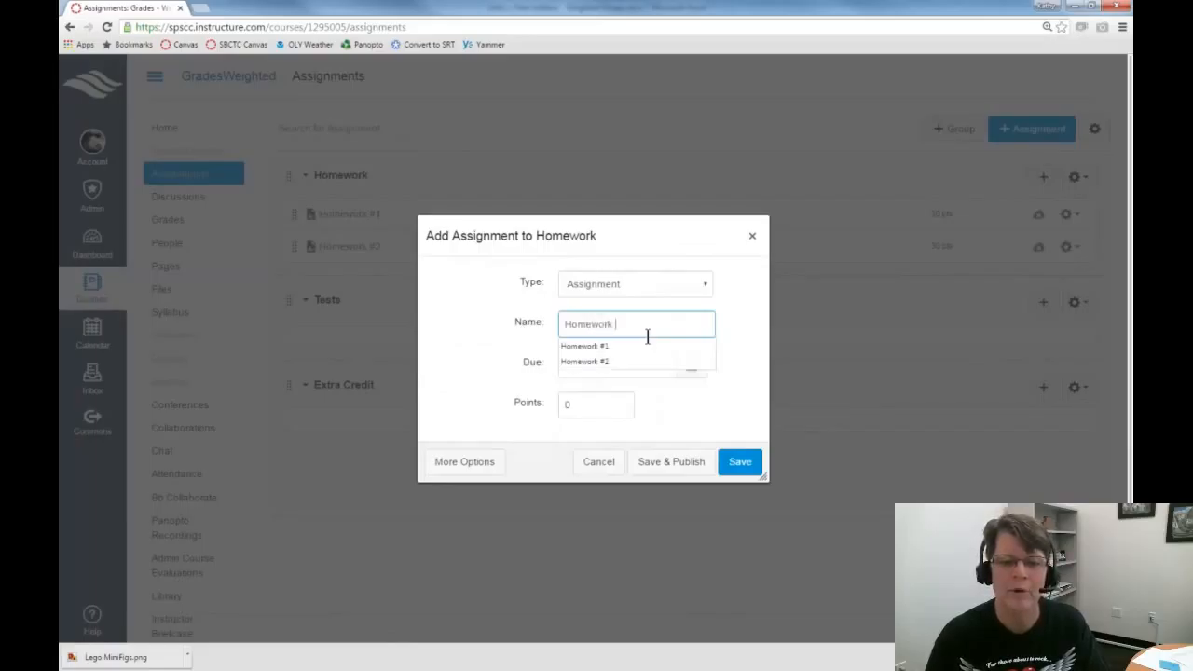
type("#3")
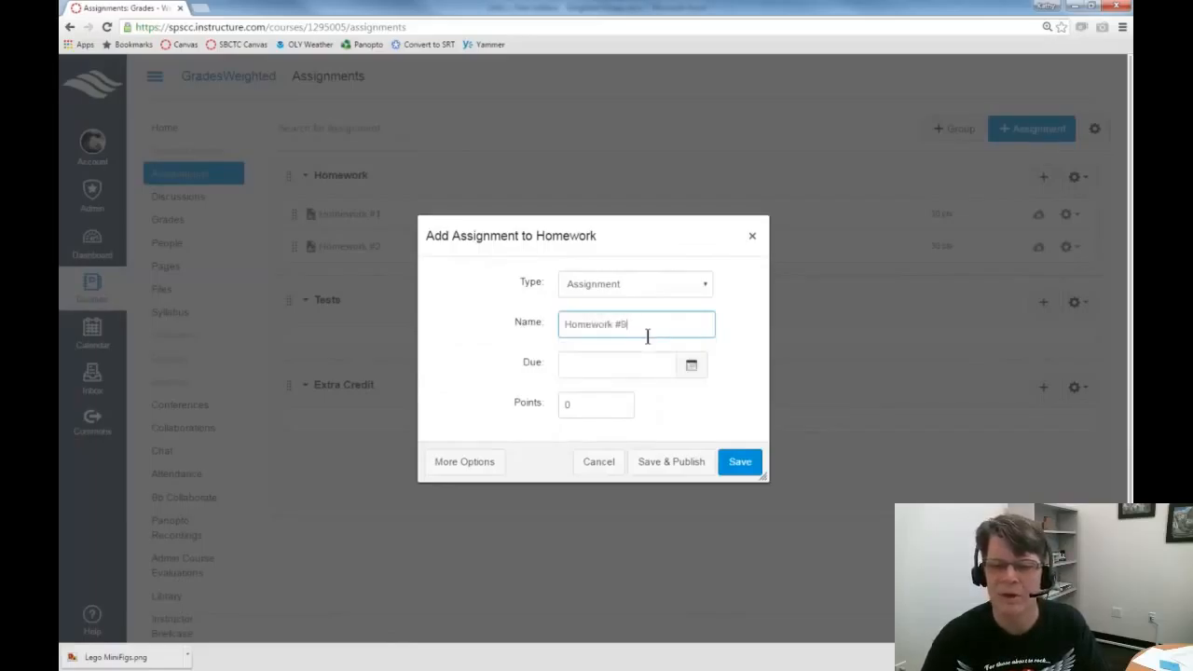
left_click(739, 463)
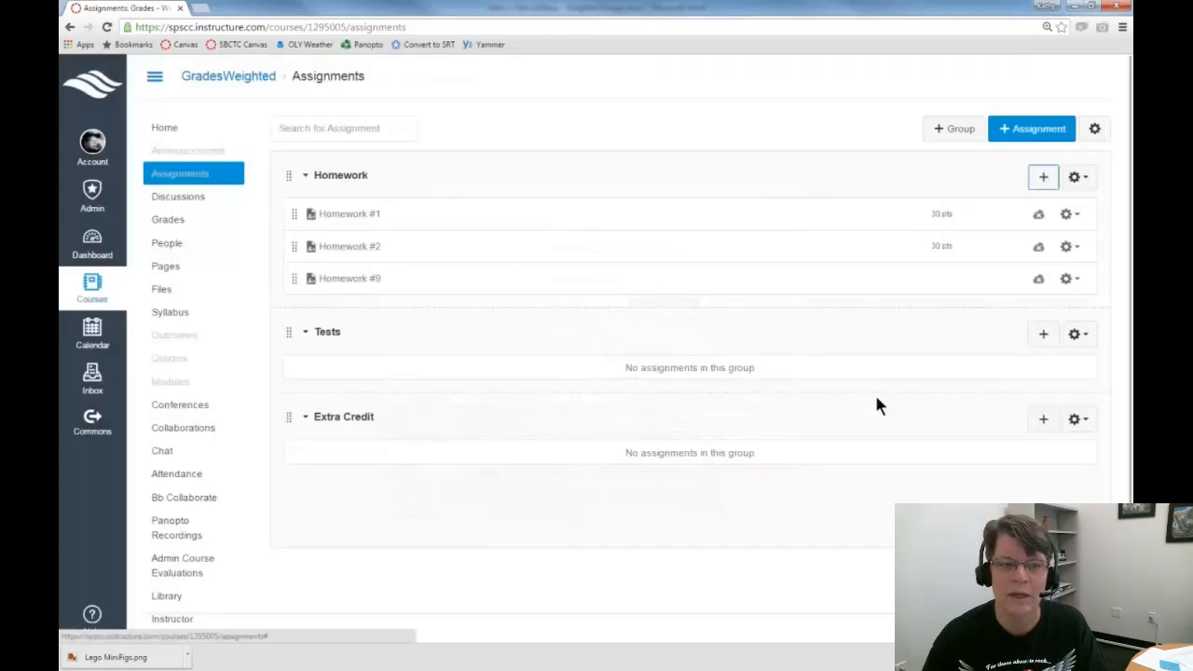
Step: Add an assignment named Homework #3 worth 30 points to the Homework group
left_click(1044, 178)
left_click(594, 334)
type("H")
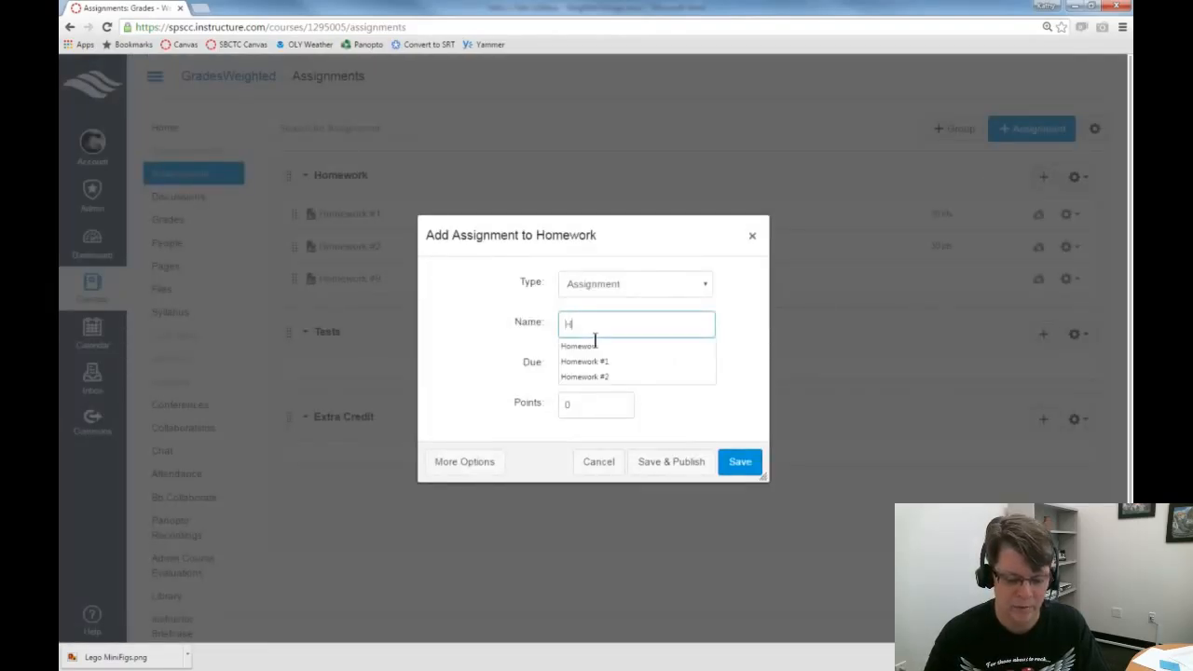
type("omework #3")
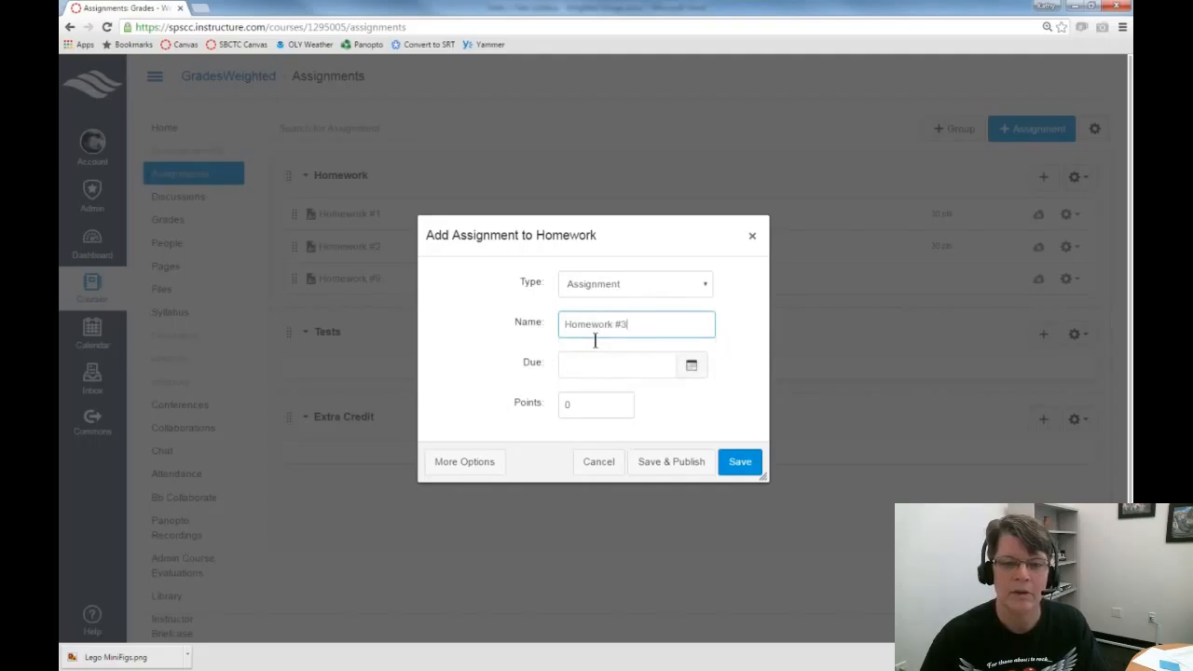
left_click_drag(609, 404, 532, 407)
type("30")
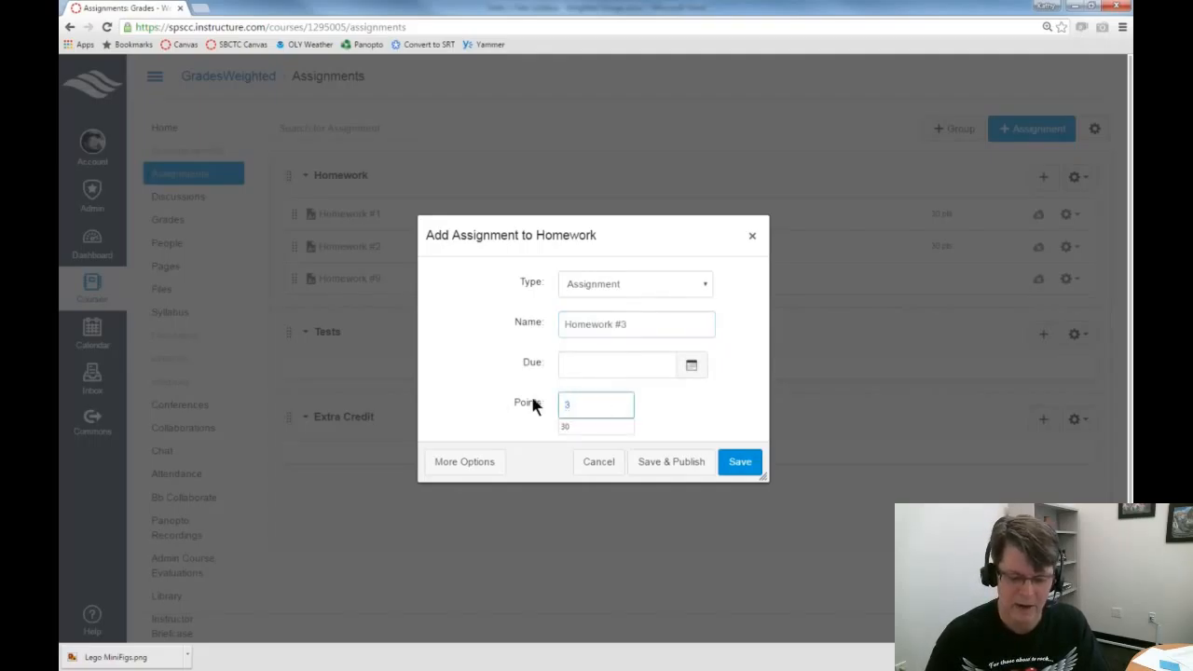
left_click(736, 461)
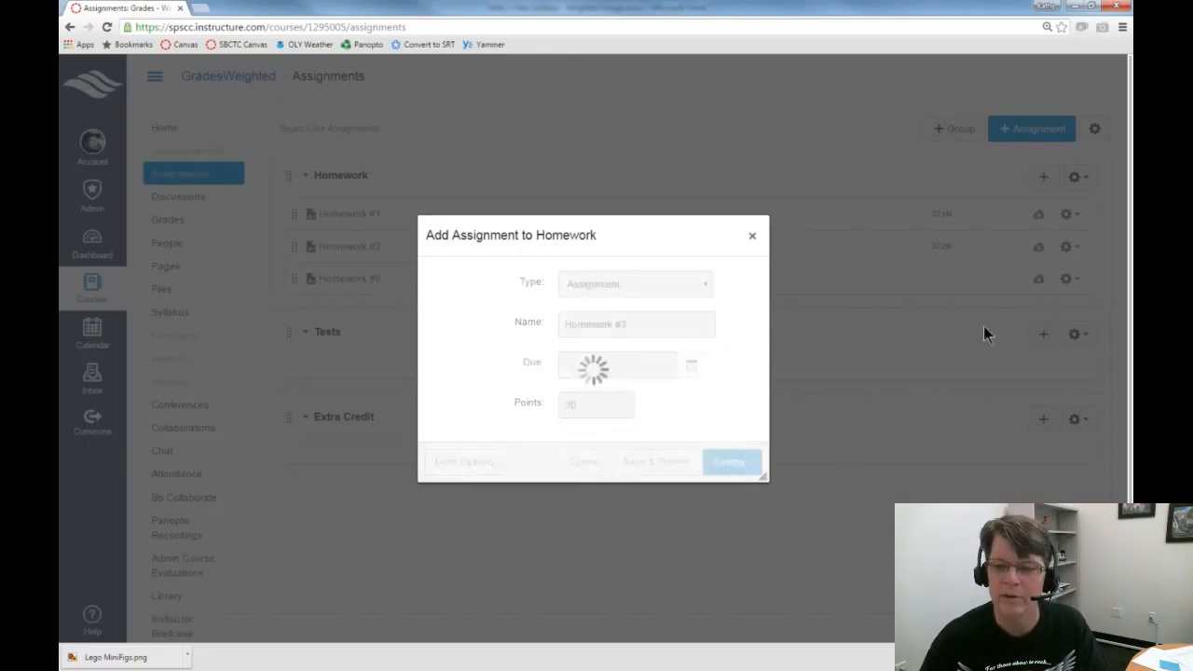
Step: Set the points of Homework #9 to 30, save it, and move Homework #3 above it in the Homework group
left_click(358, 279)
left_click(840, 128)
left_click_drag(433, 537, 379, 533)
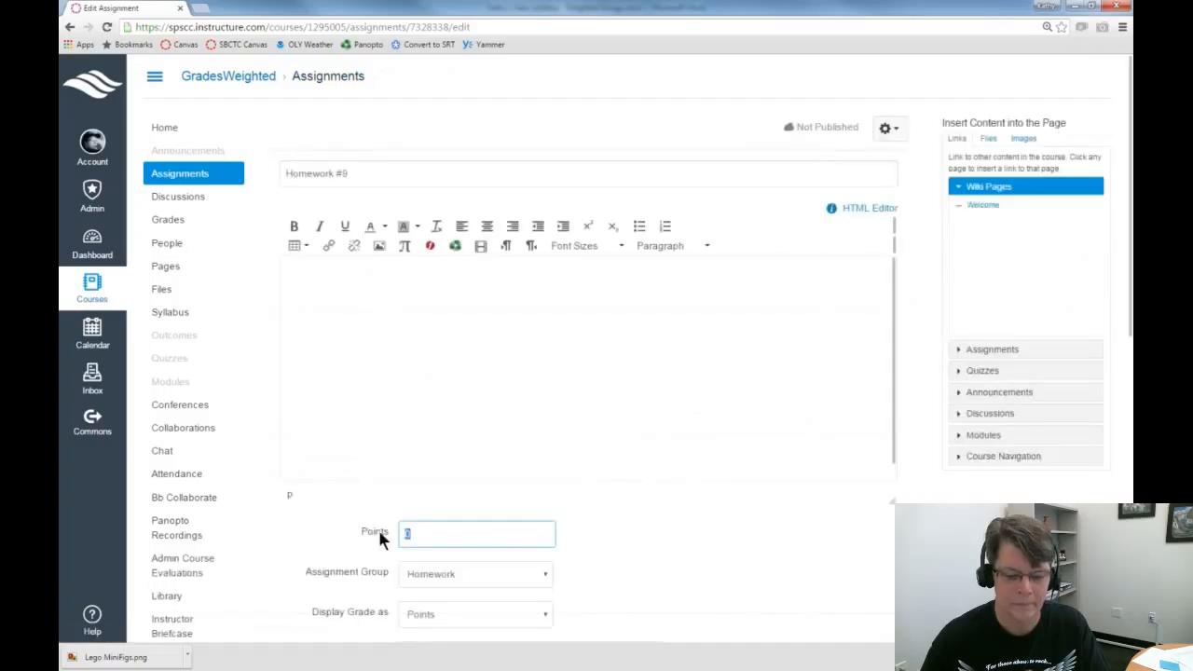
type("30")
scroll(835, 531, "down", 4)
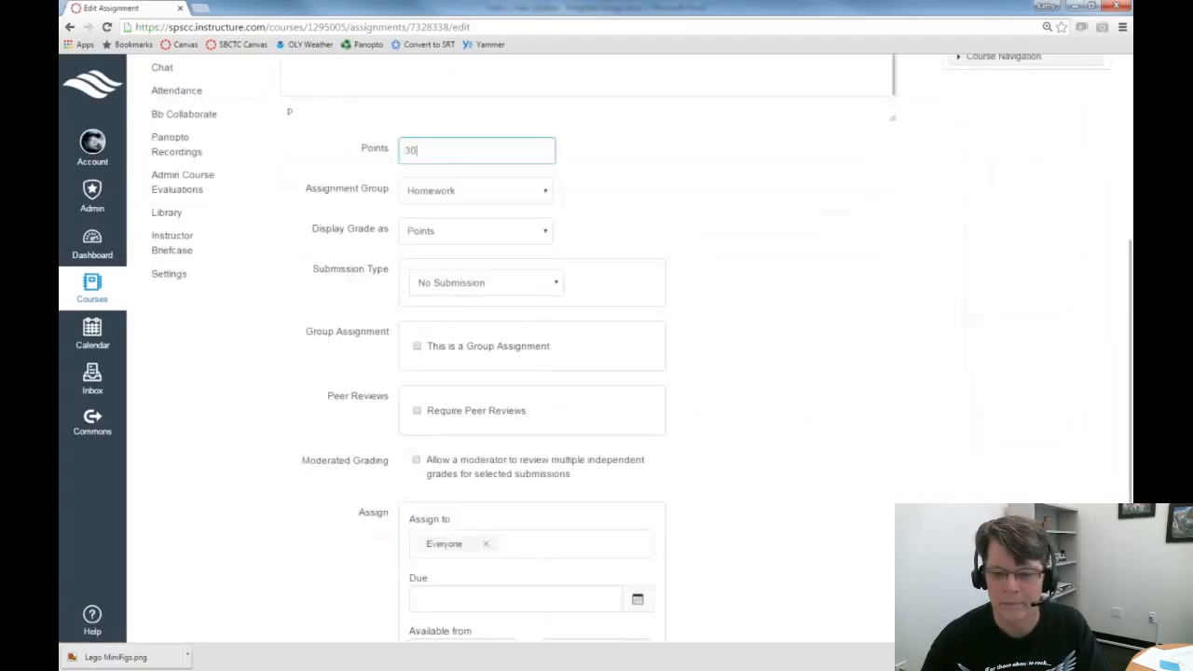
scroll(679, 609, "down", 3)
left_click(875, 517)
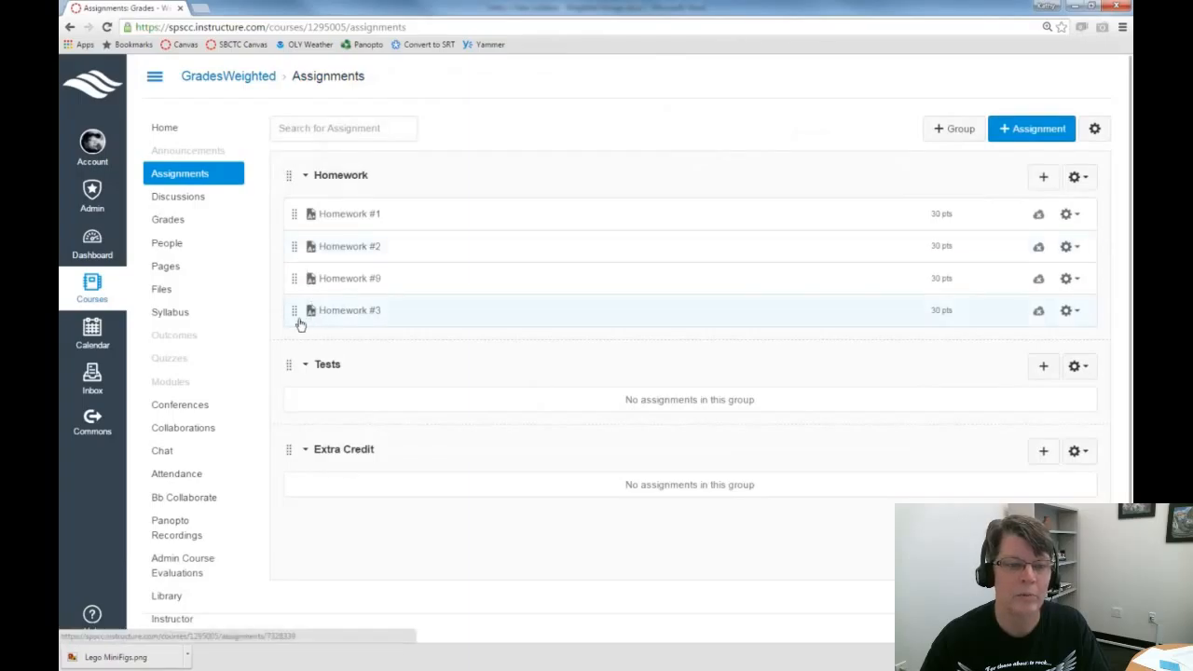
left_click_drag(299, 322, 301, 287)
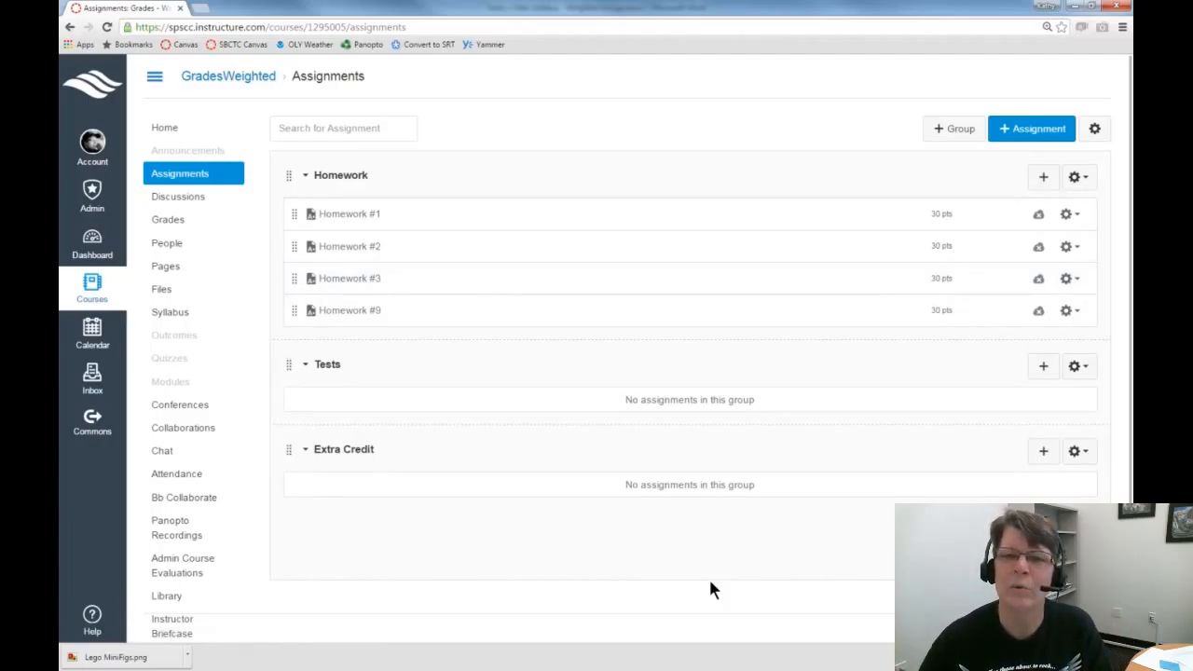
Step: Check the course gradebook for homework columns, and publish Homework #1, #2, #3 and #9 from the assignments list
left_click(171, 219)
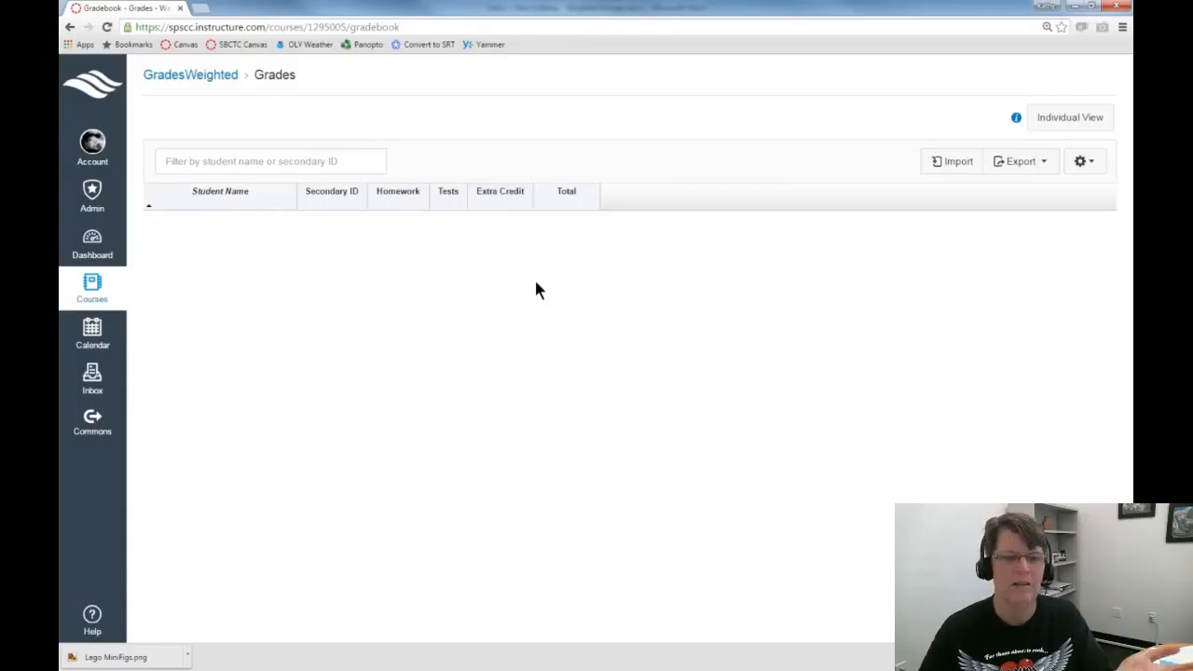
left_click(210, 82)
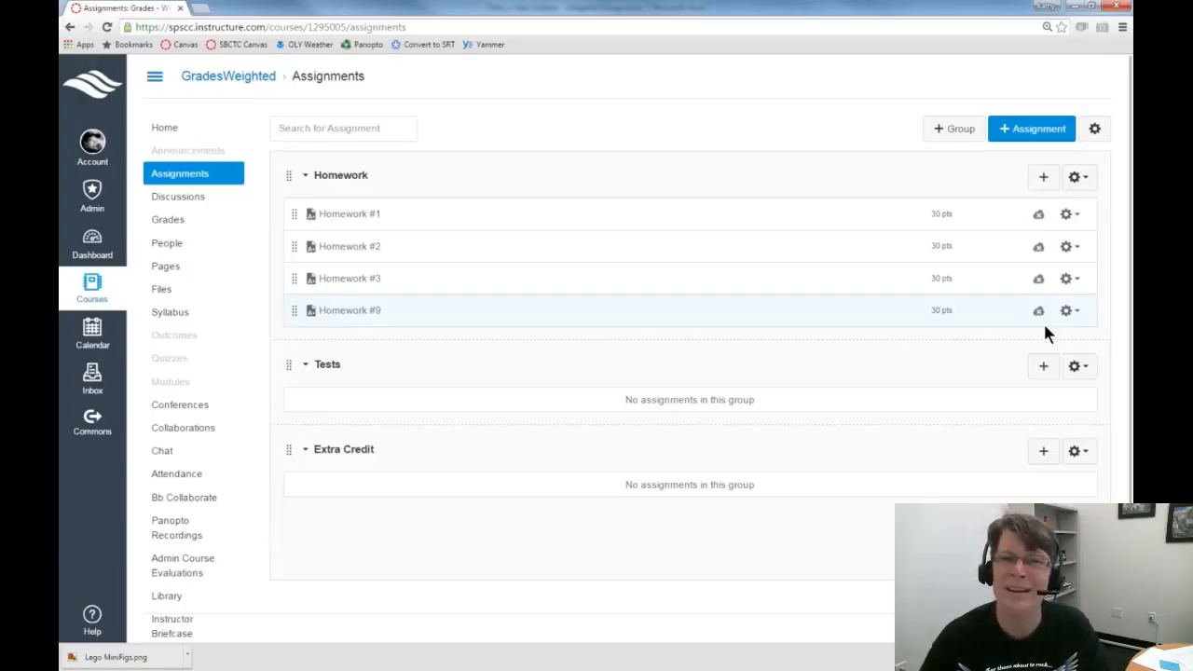
left_click(1039, 216)
left_click(1039, 246)
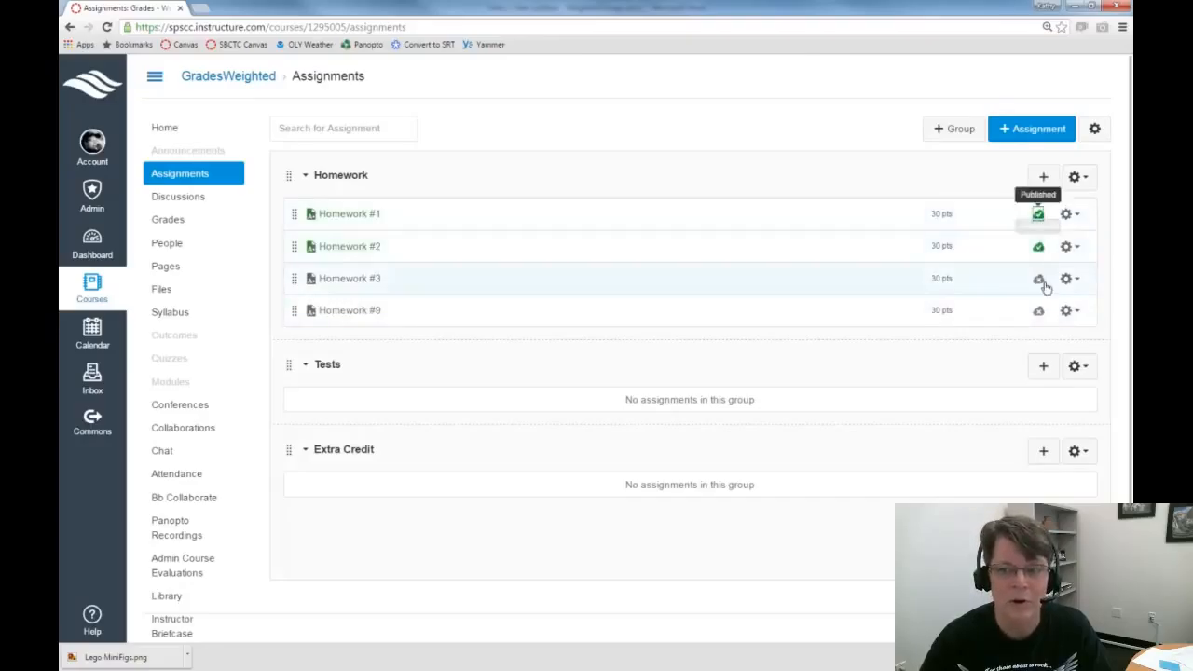
left_click(1039, 278)
left_click(1038, 310)
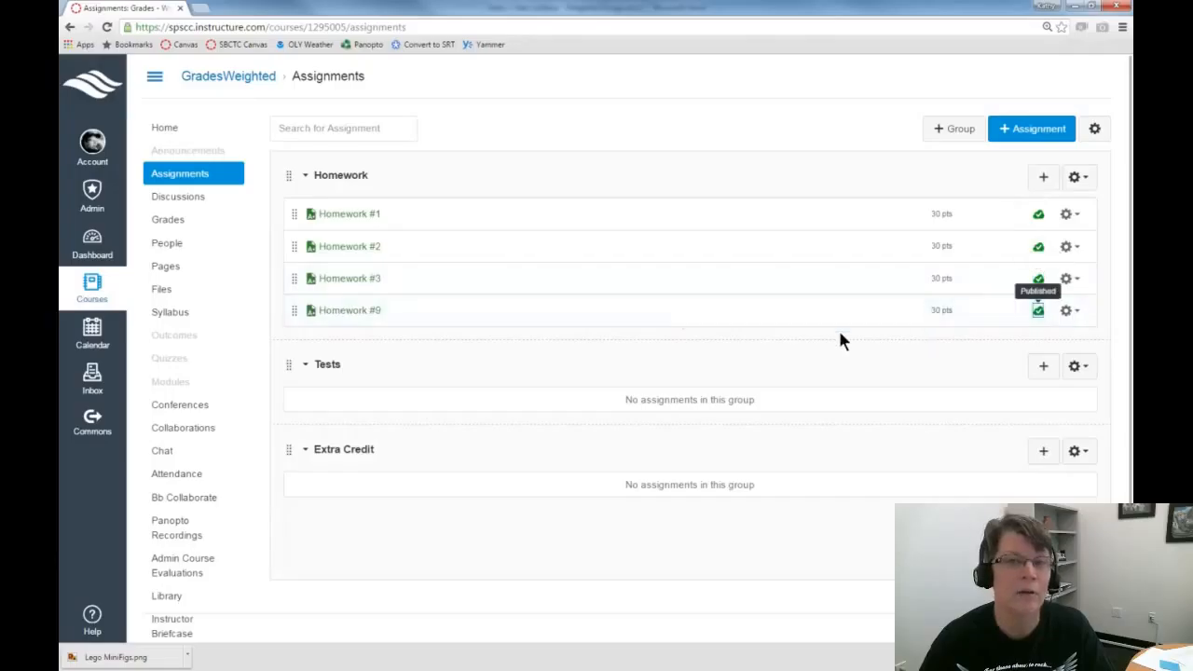
Step: Review the gradebook columns for the published homework and return to the assignments list
left_click(168, 224)
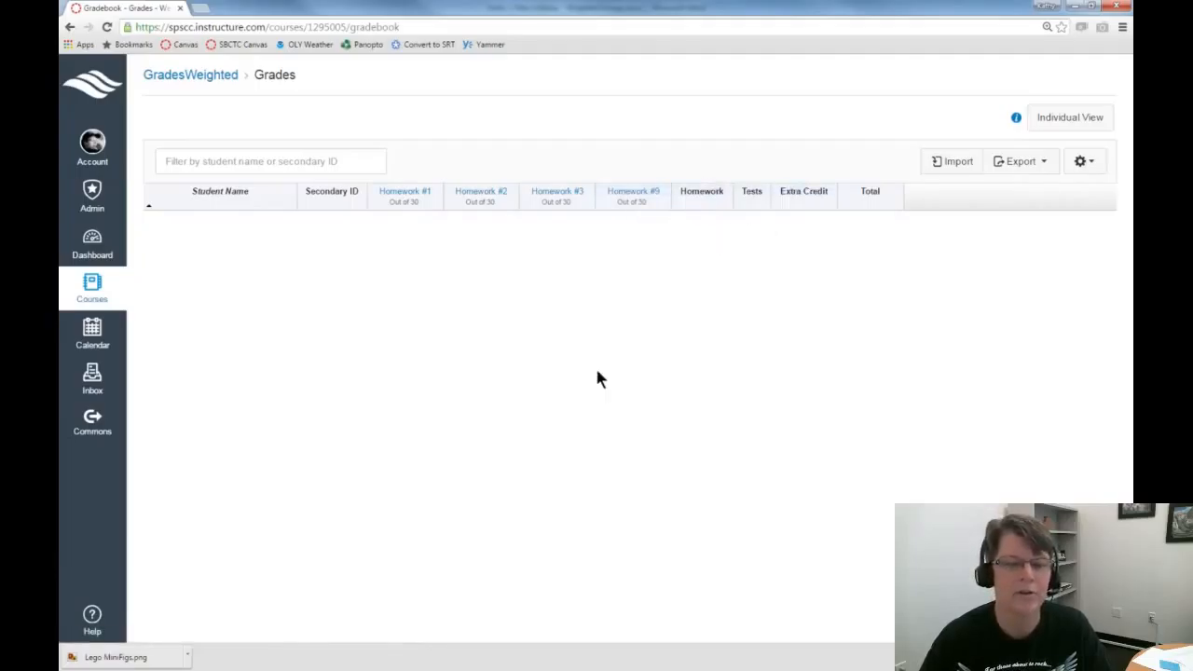
left_click(196, 81)
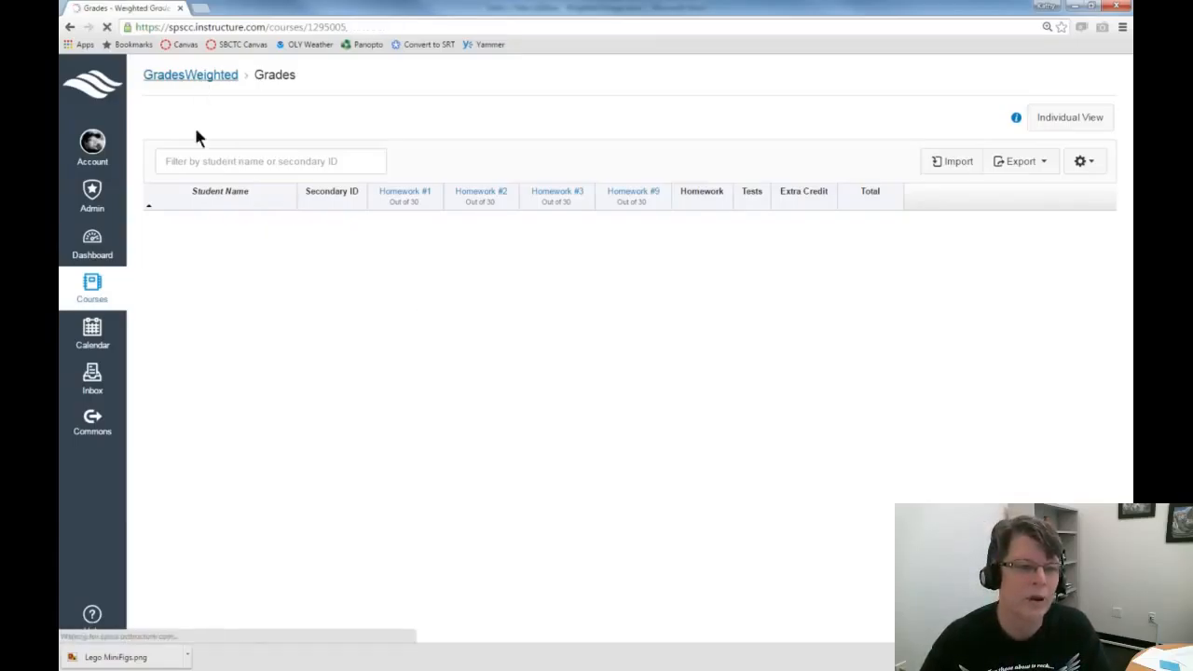
left_click(192, 183)
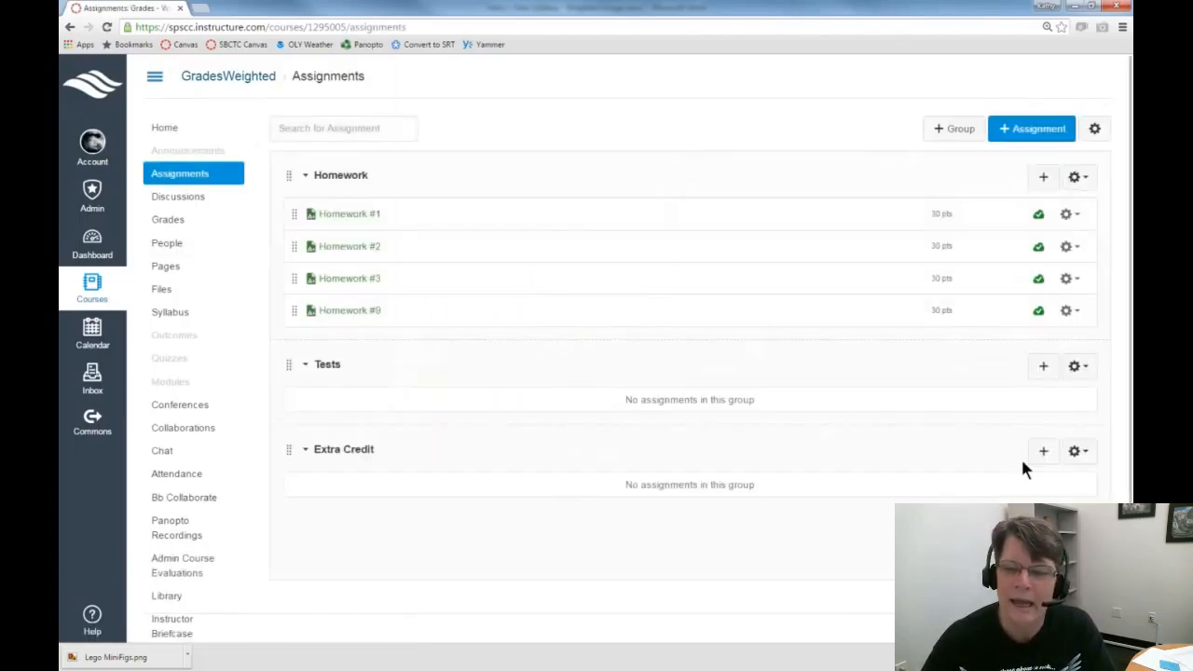
Step: Add an assignment named Mid-Term worth 50 points to the Tests group and publish it
left_click(1043, 368)
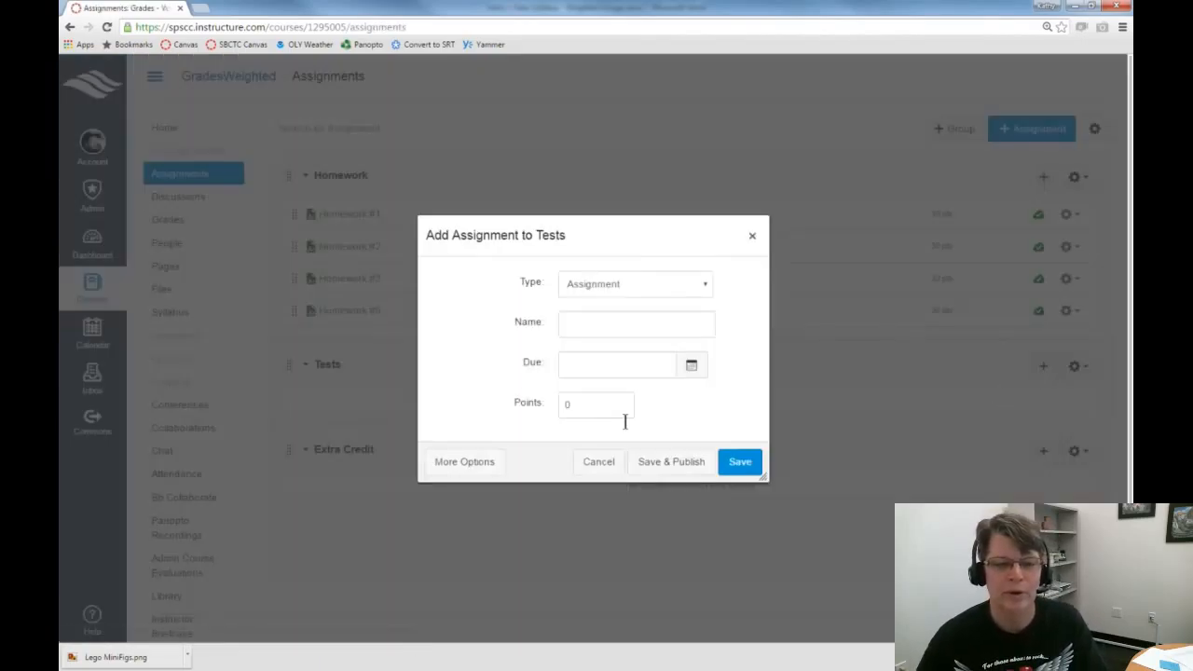
left_click(595, 335)
type("Mid-")
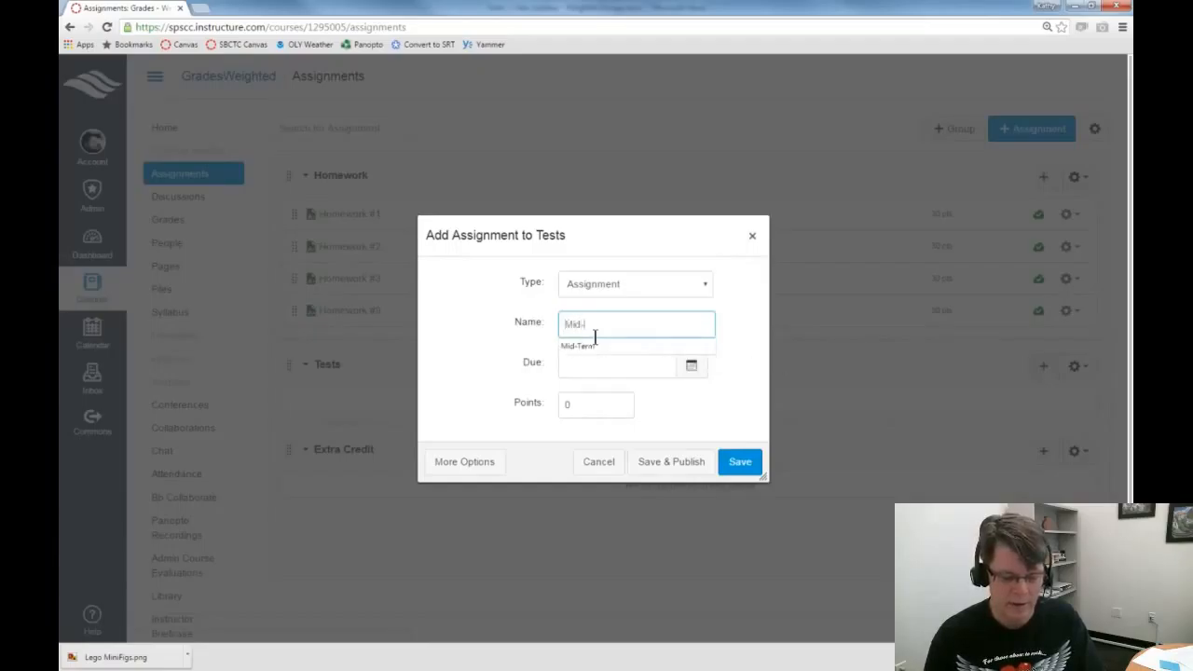
type("Term")
left_click_drag(606, 413, 557, 415)
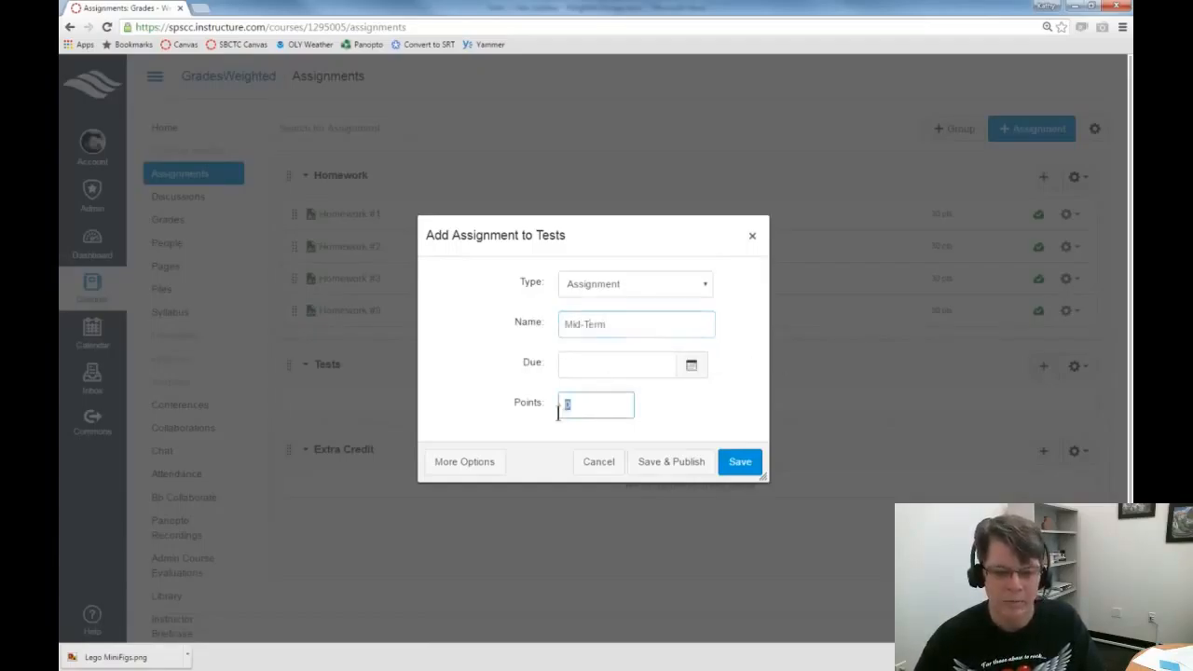
type("50")
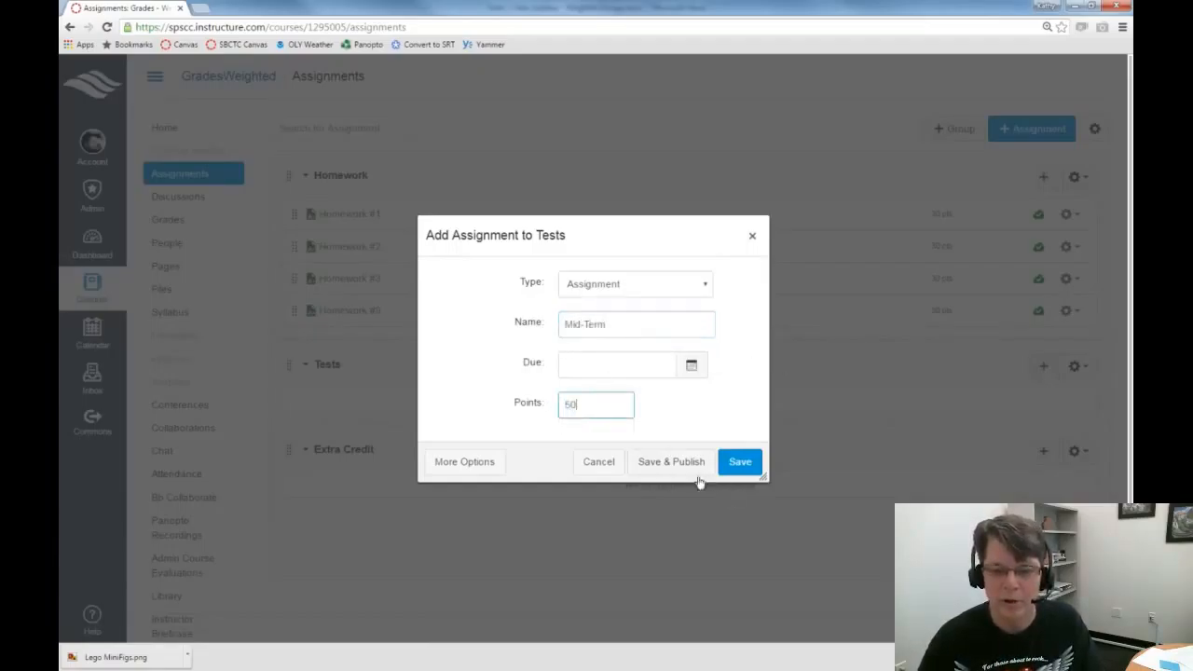
left_click(691, 467)
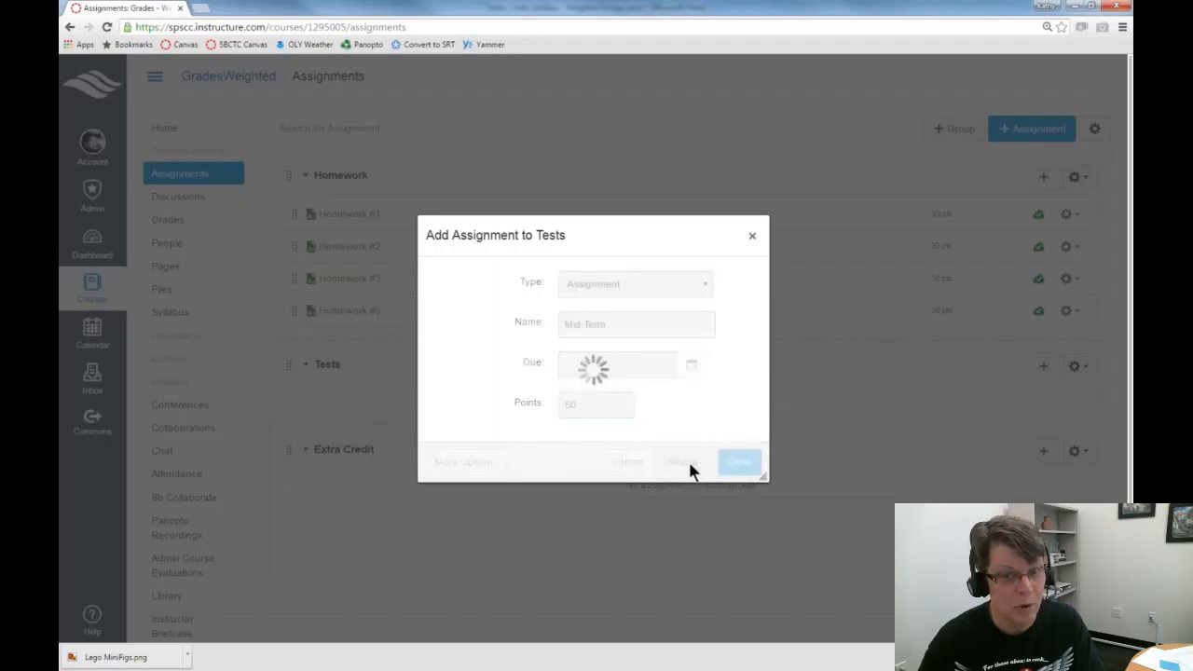
Step: Add an assignment named Final worth 100 points to the Tests group and publish it
left_click(1042, 366)
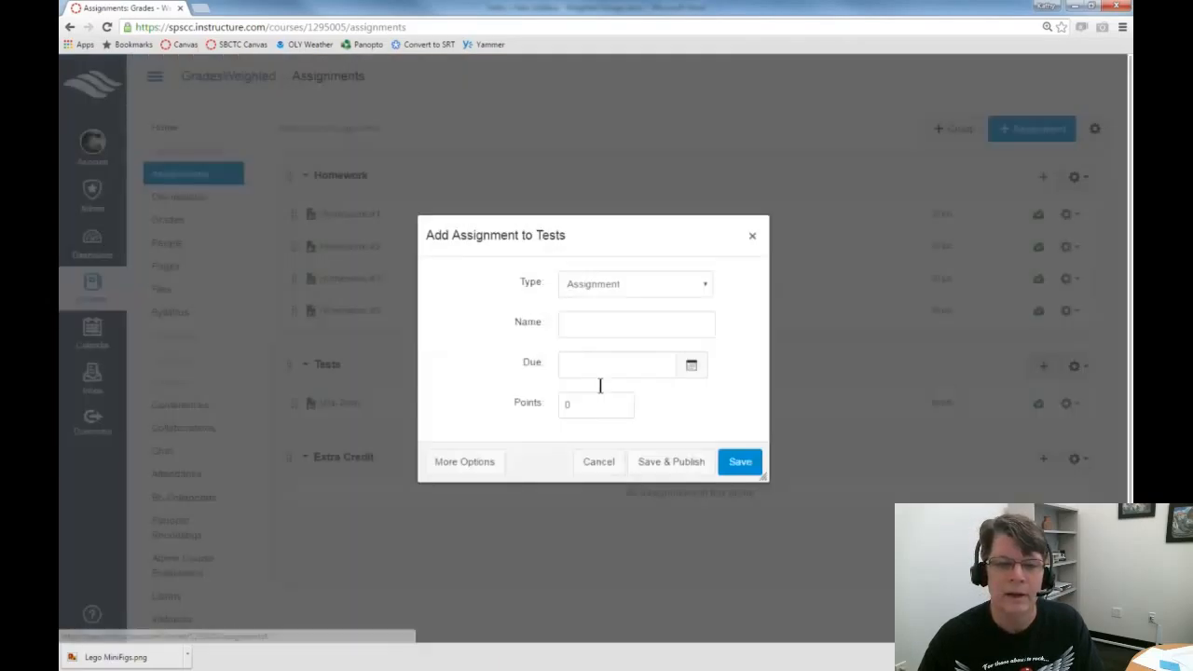
left_click(583, 324)
type("Final")
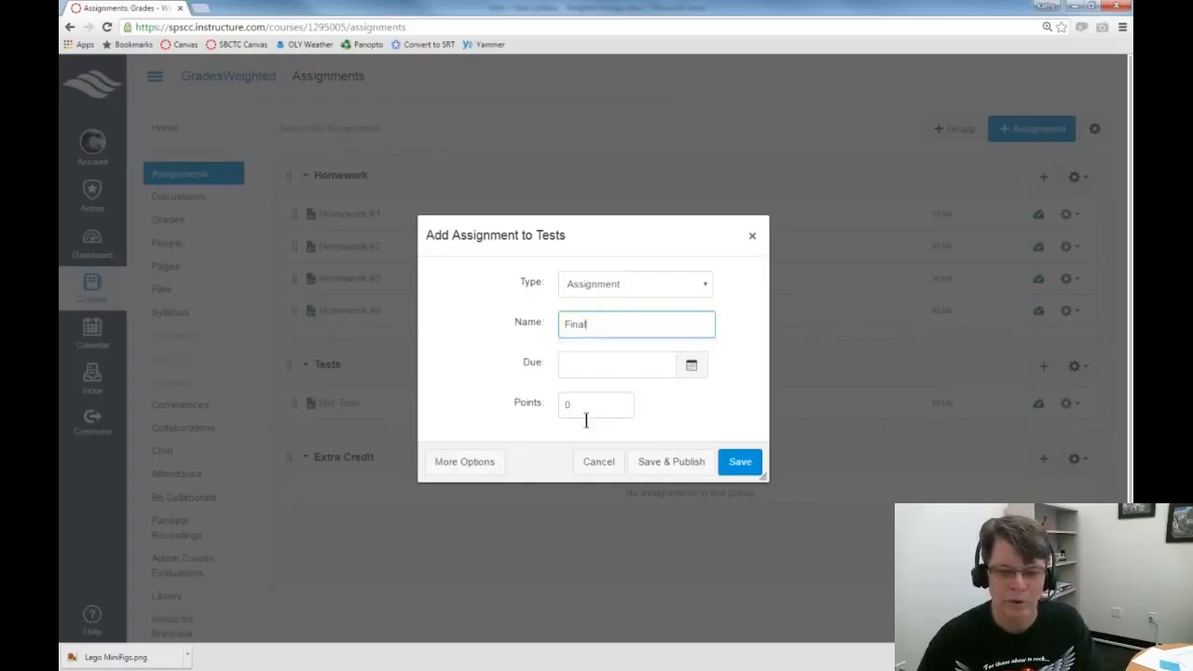
left_click_drag(582, 408, 544, 406)
type("100")
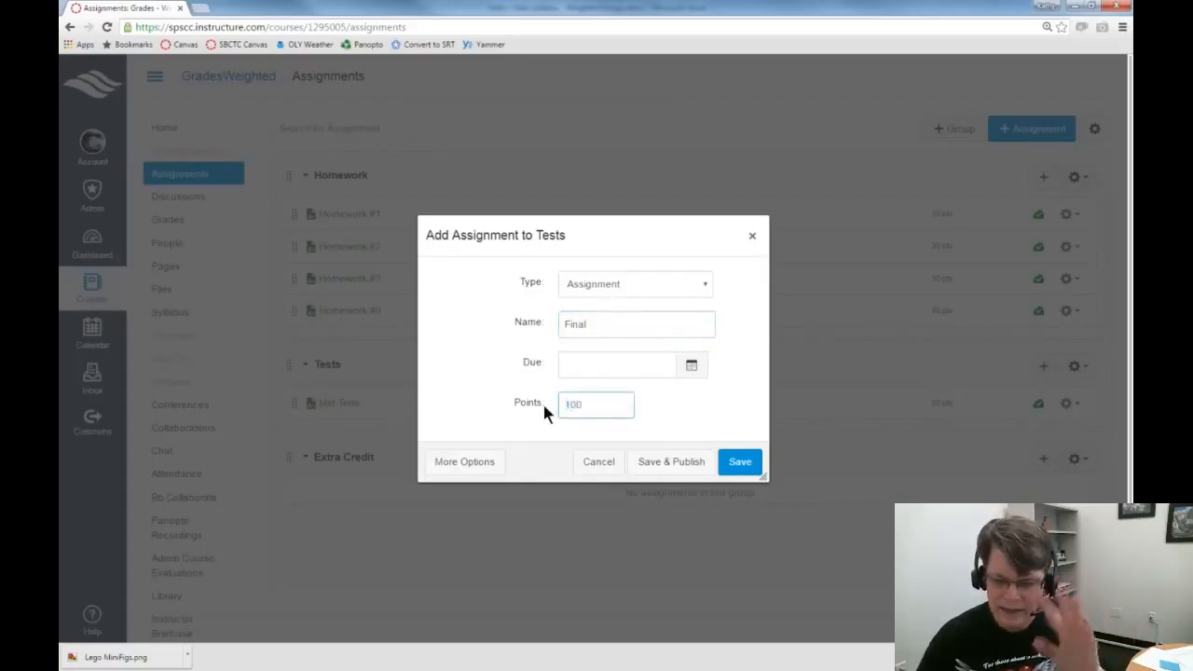
left_click(645, 459)
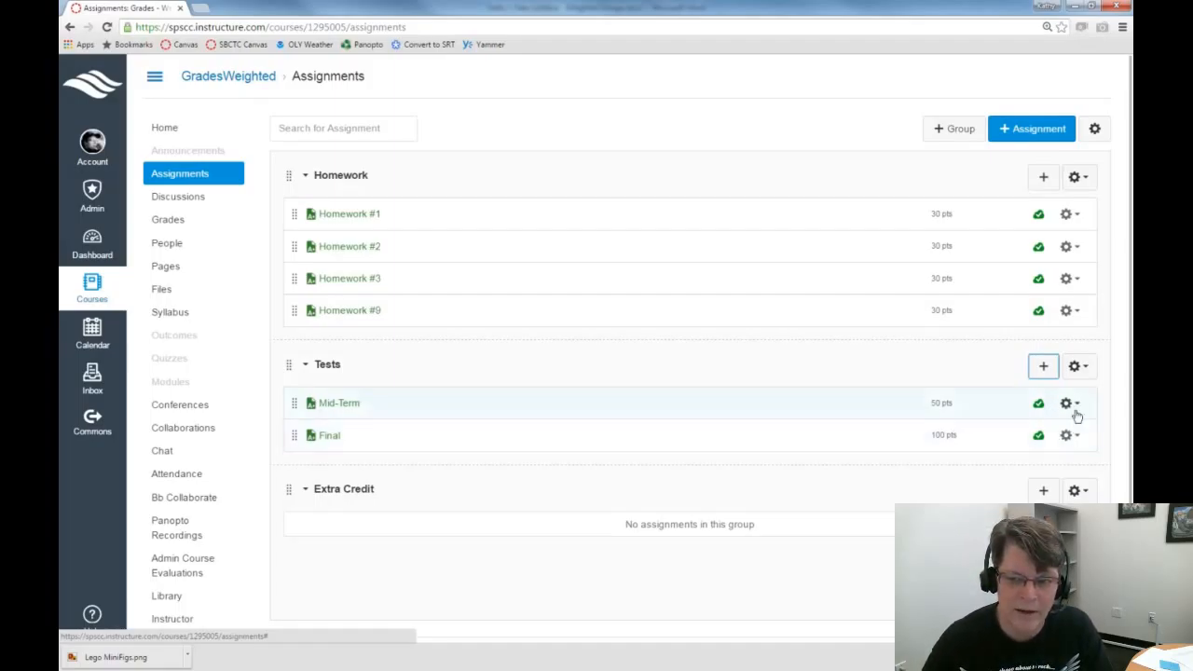
Step: Add an assignment group named Final and place it between Tests and Extra Credit
left_click(959, 137)
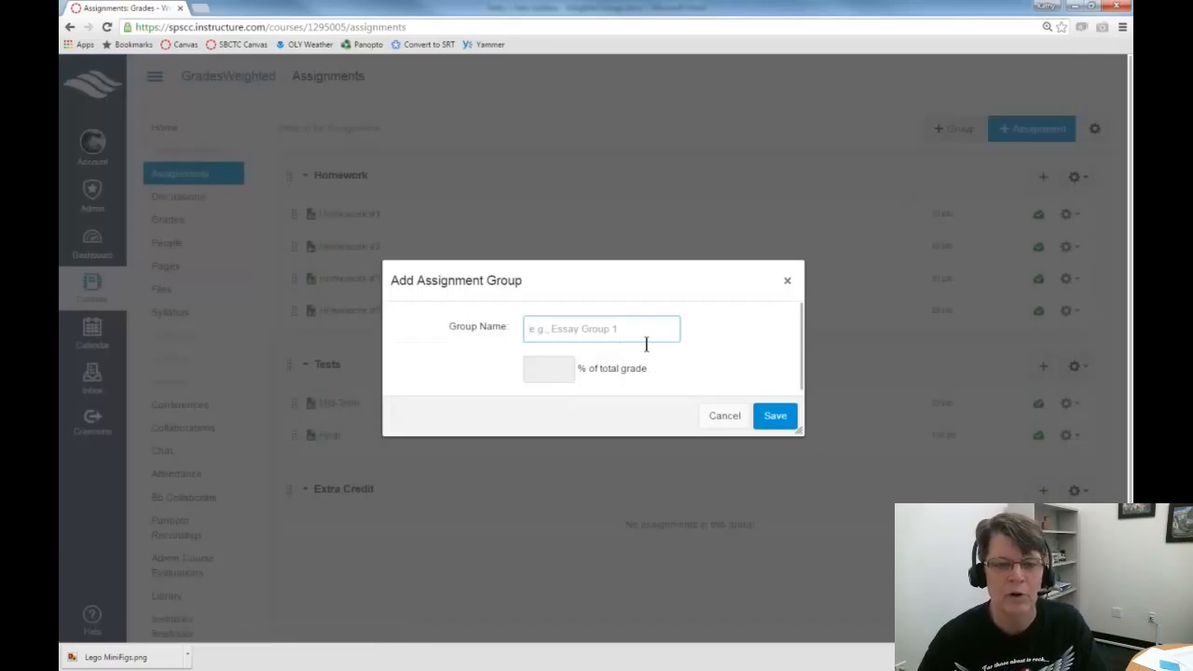
type("Final")
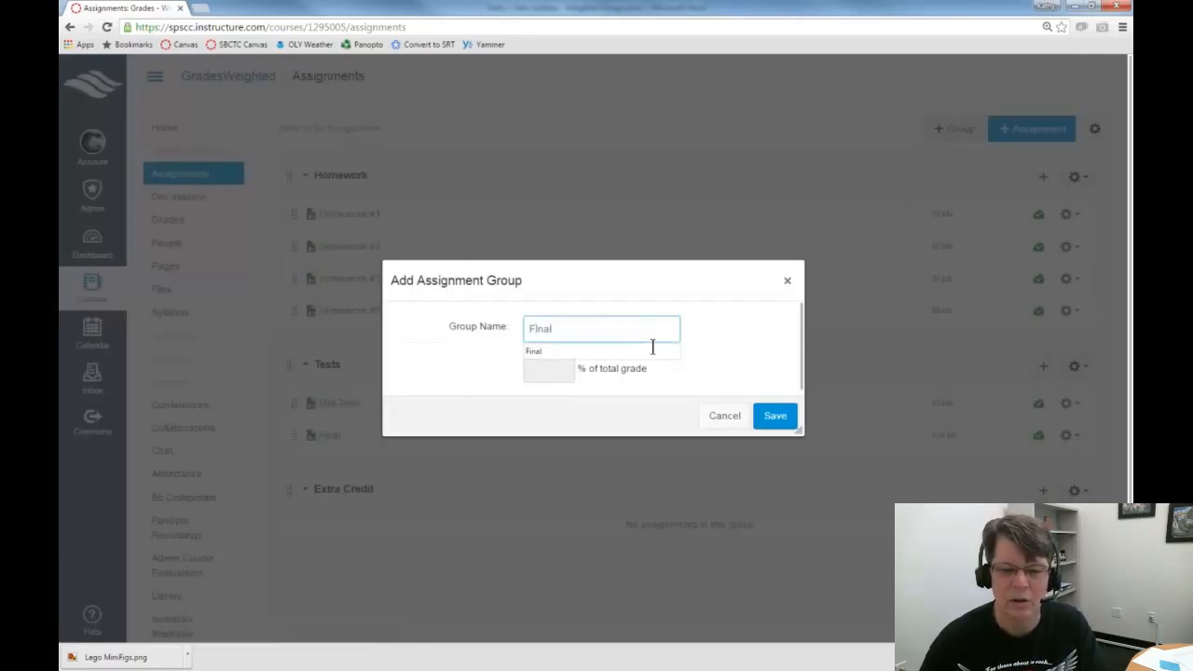
left_click(770, 418)
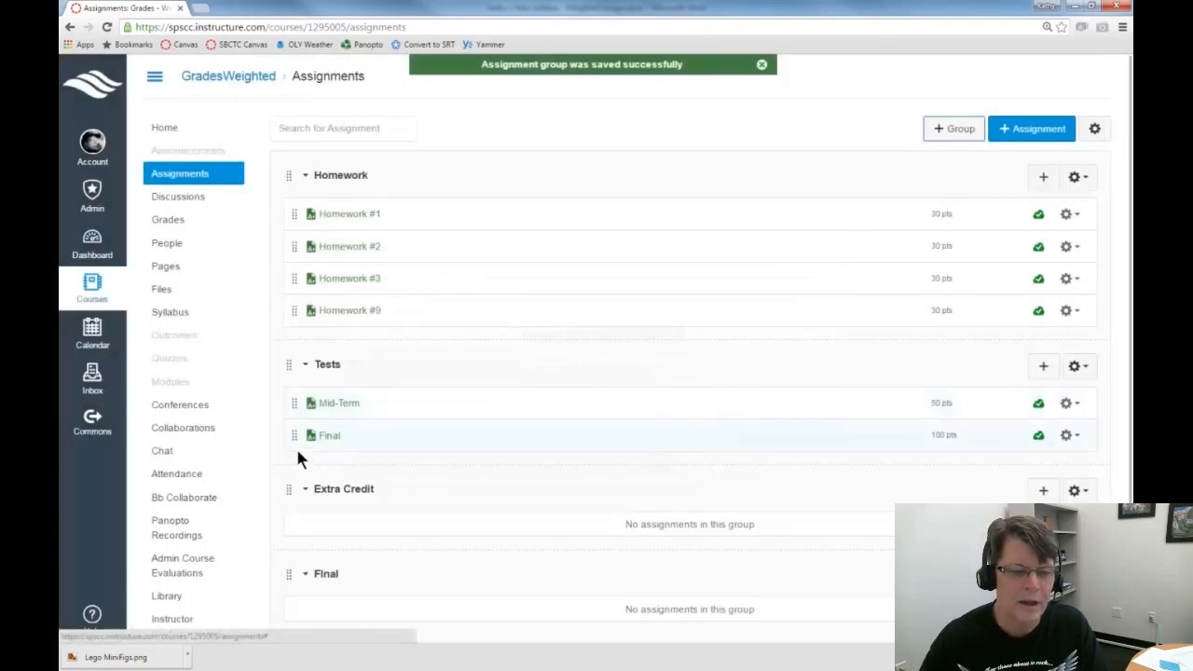
left_click_drag(291, 578, 292, 493)
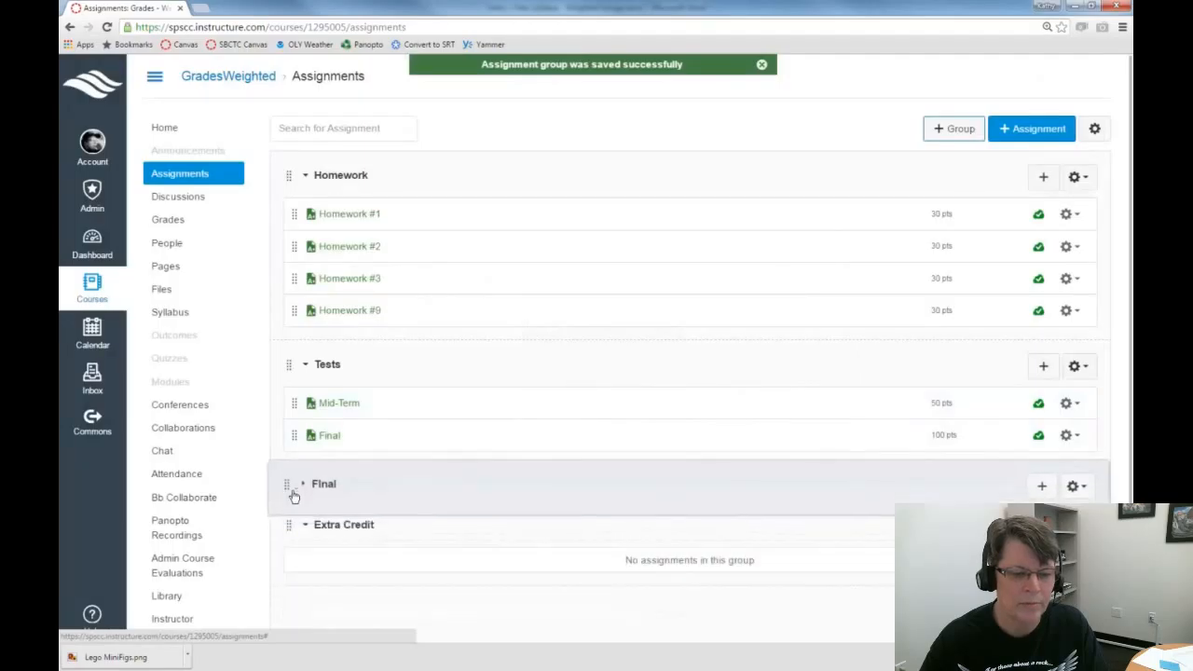
Step: Move the Final assignment out of the Tests group into the Final group
left_click_drag(297, 438, 296, 514)
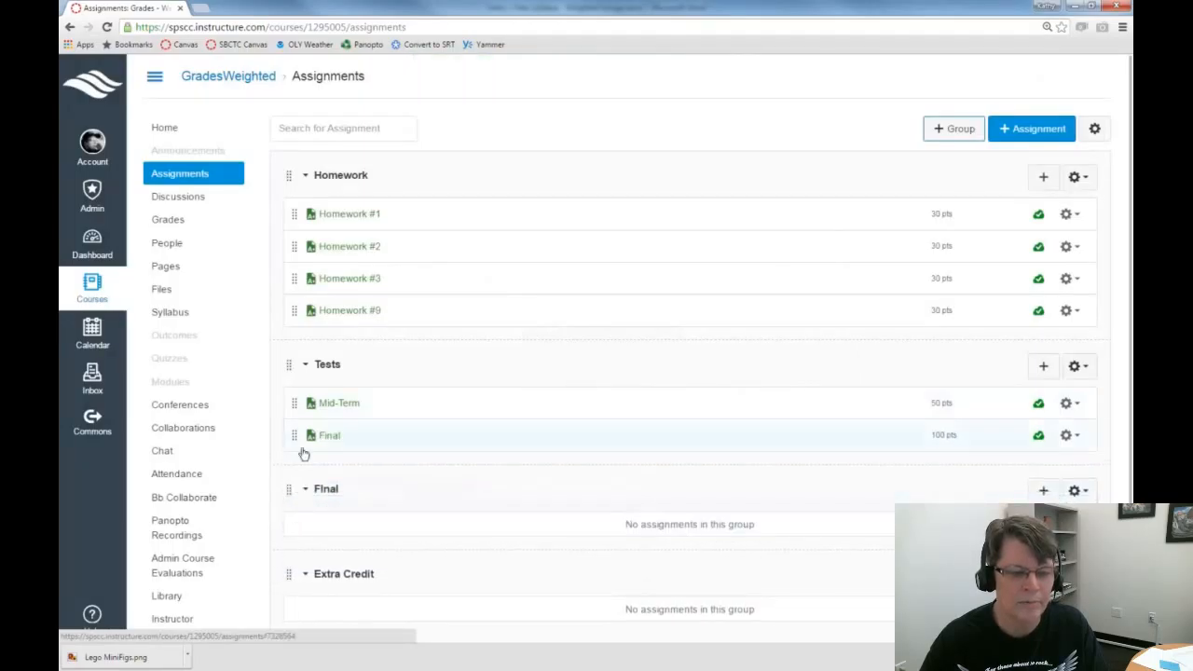
left_click_drag(296, 438, 303, 526)
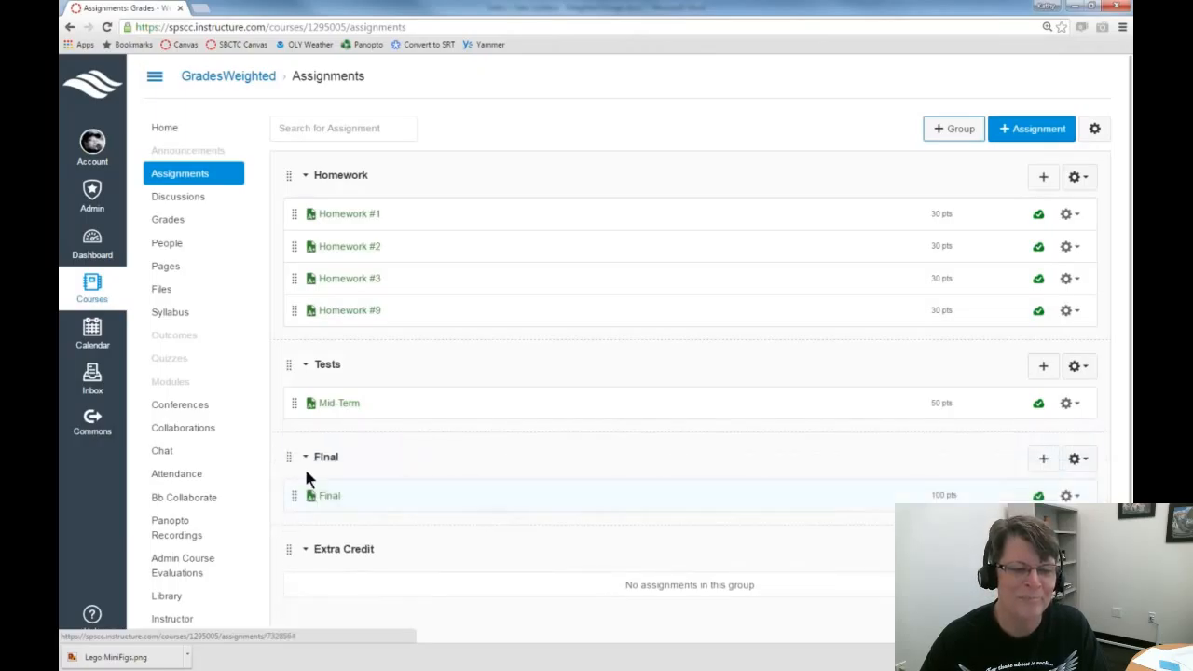
Step: Rename the Tests assignment group as Mid-Term
left_click(1044, 369)
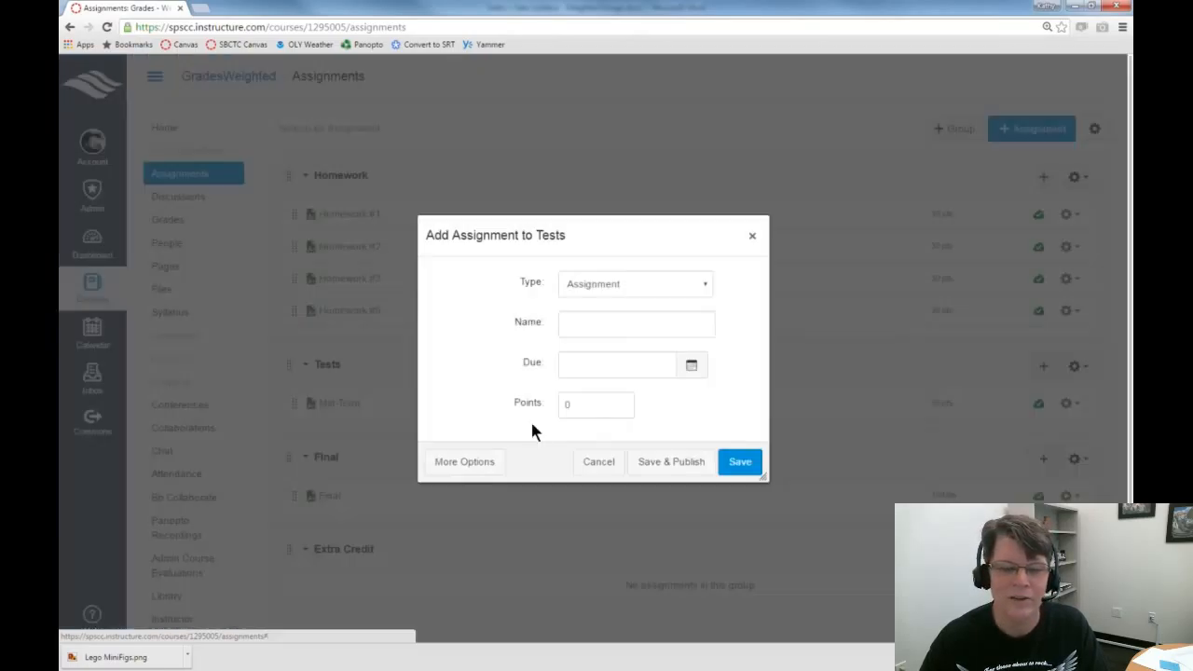
left_click(752, 236)
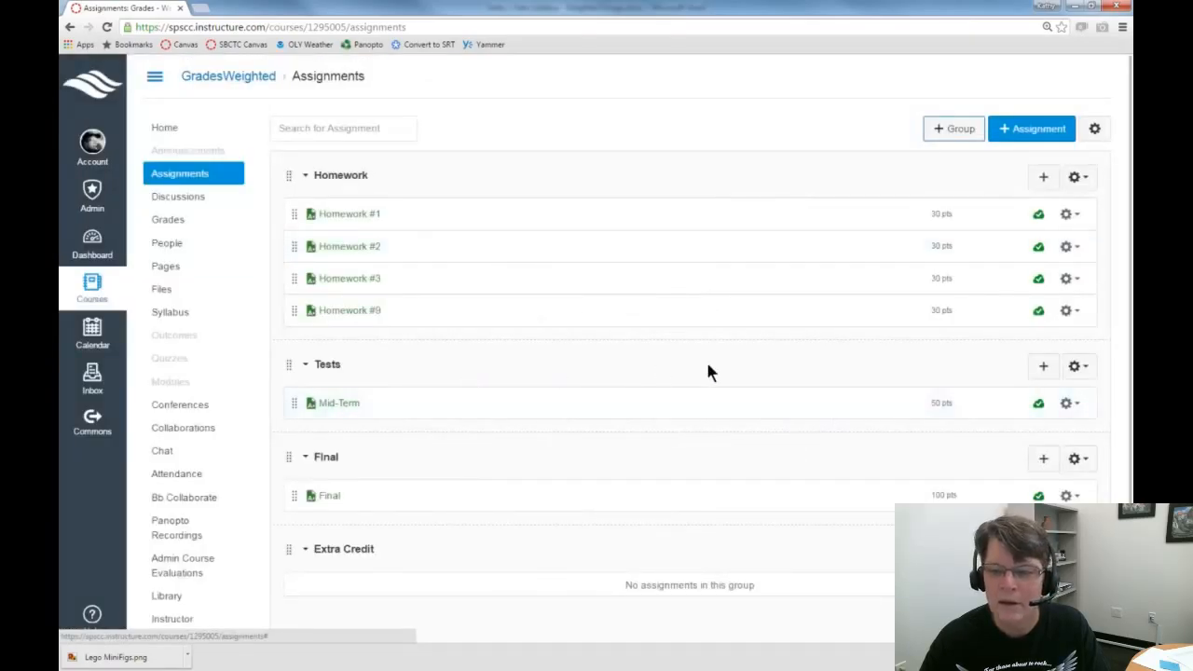
left_click(1079, 368)
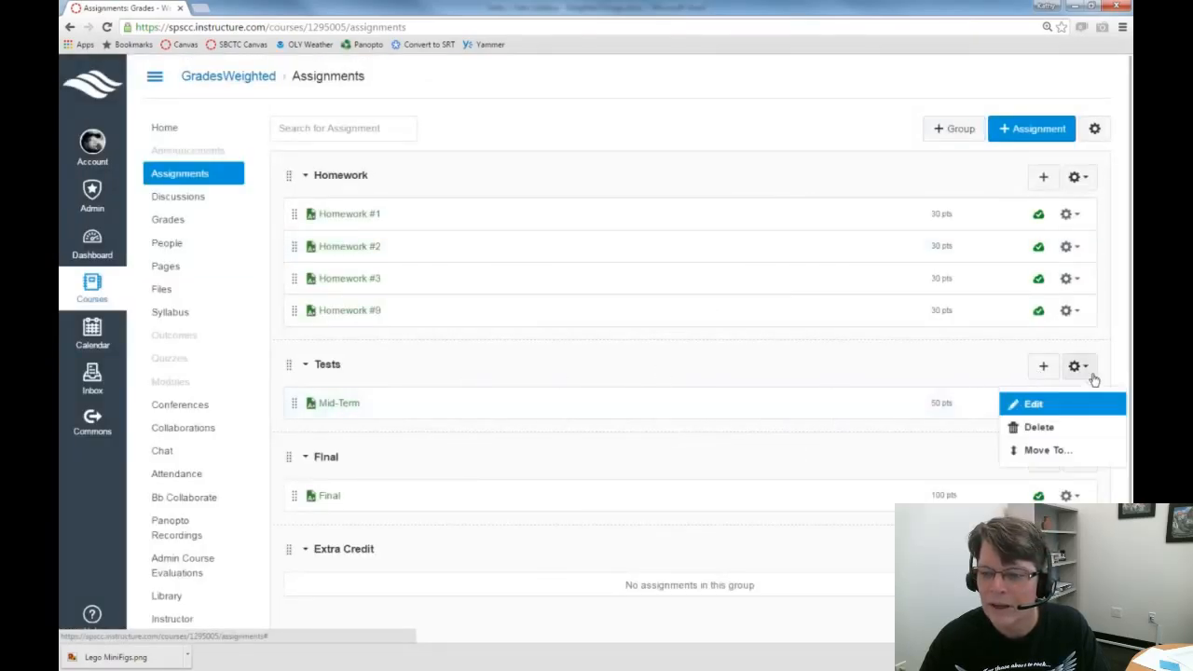
left_click(1060, 415)
left_click_drag(575, 250, 471, 241)
type("M")
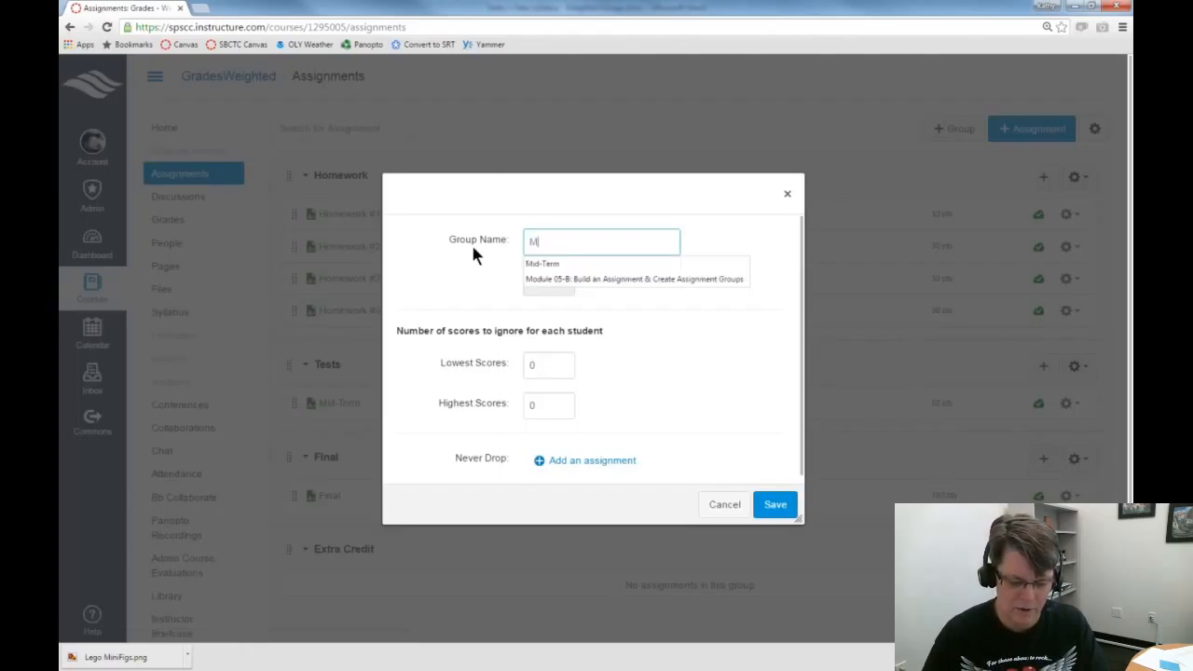
type("id-Term")
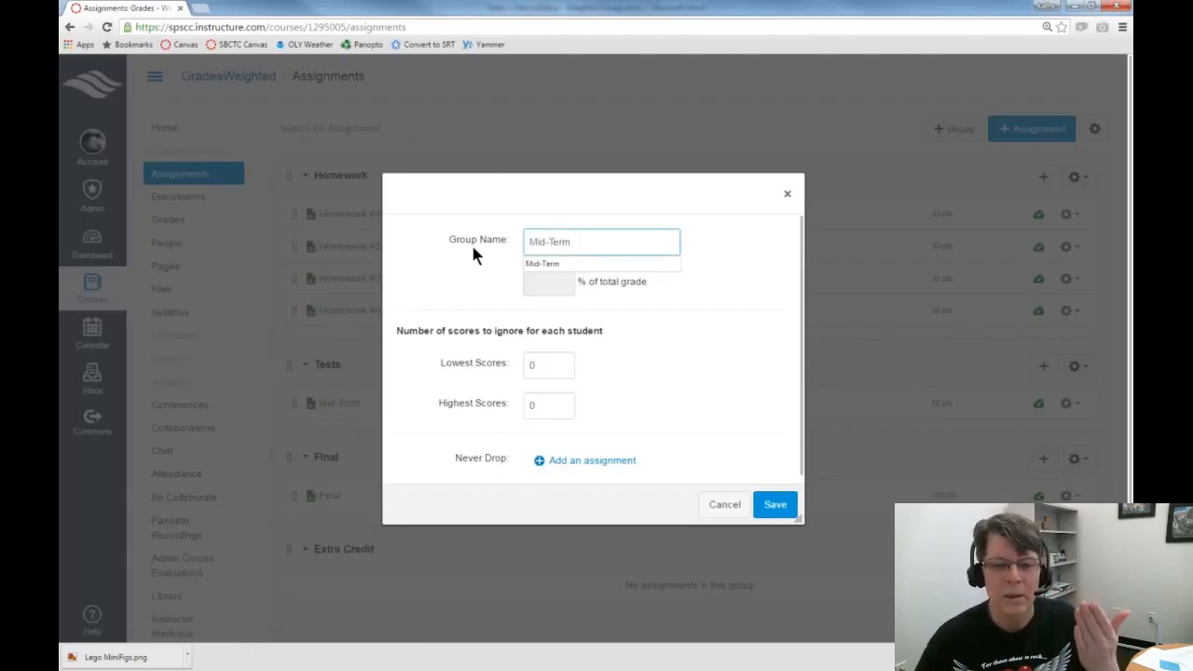
left_click(775, 504)
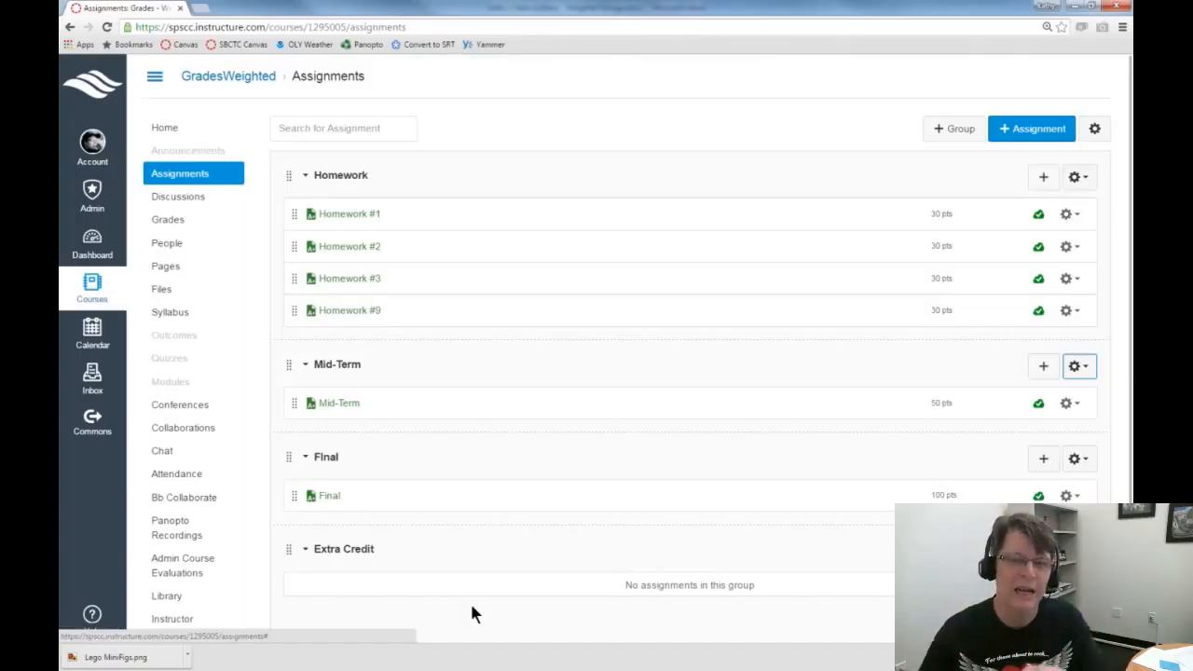
Step: Weight the final grade by assignment groups, with Homework at 50%, Mid-Term at 25% and Final at 25%
left_click(1095, 131)
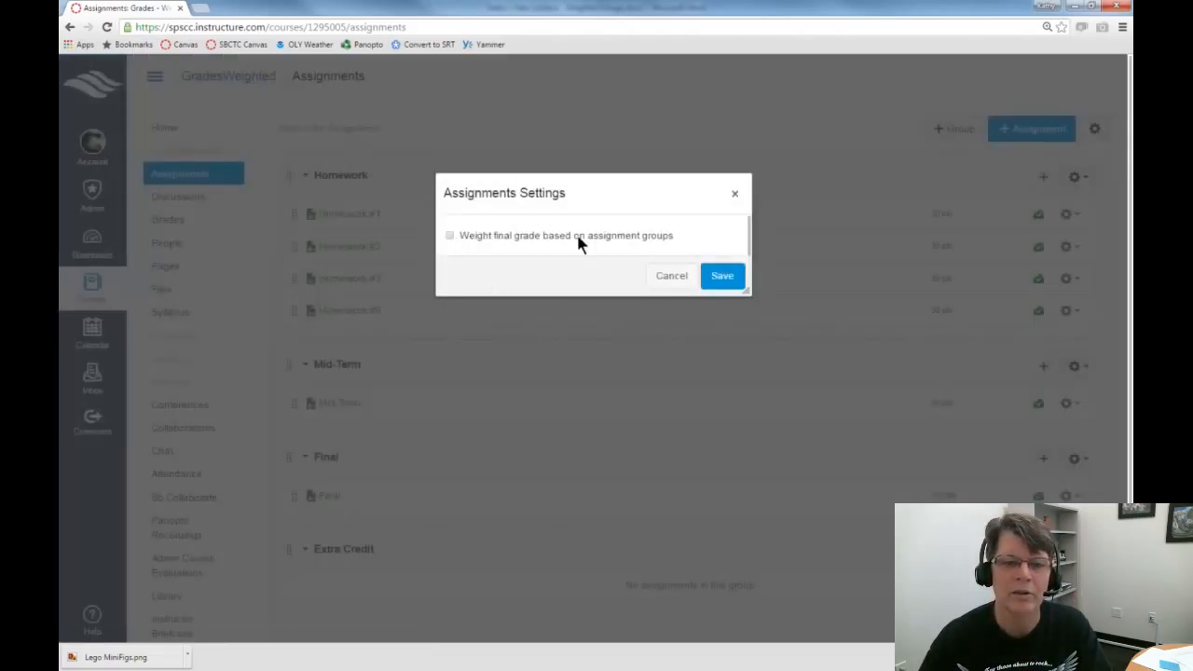
left_click(450, 237)
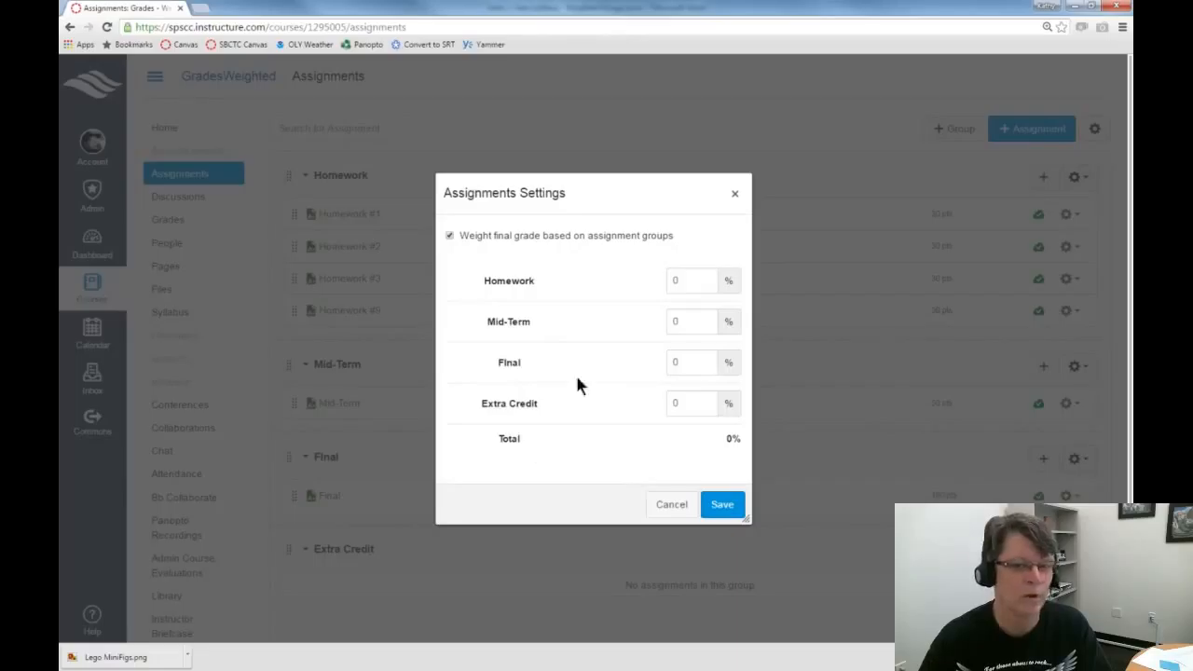
left_click(692, 283)
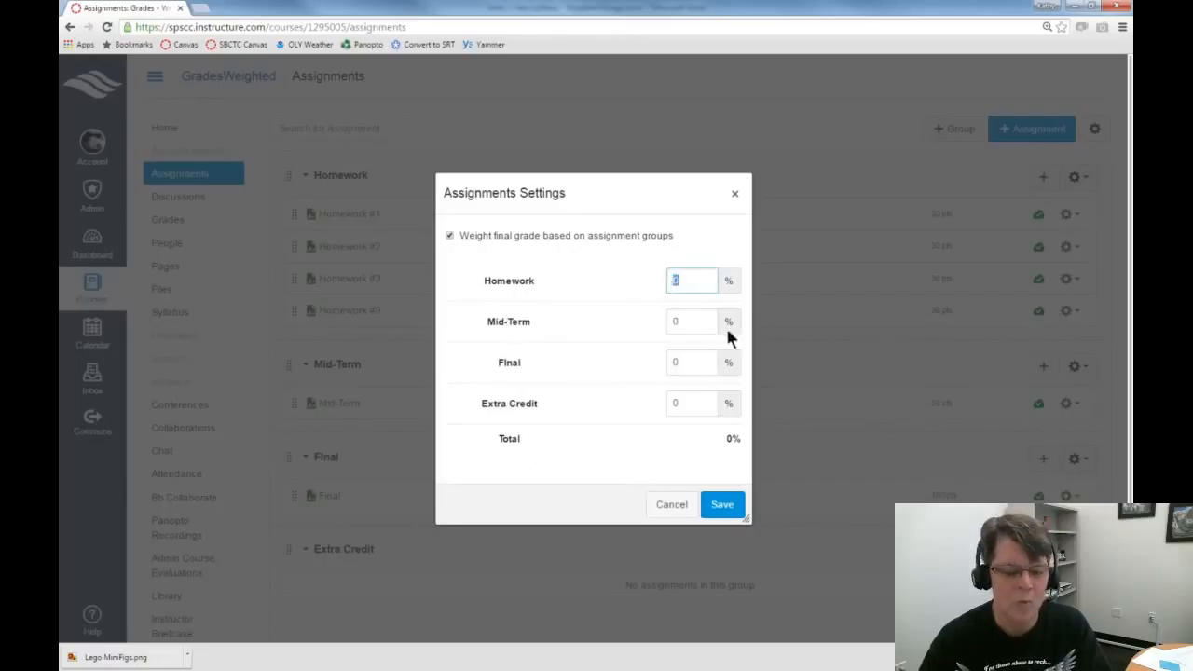
type("50")
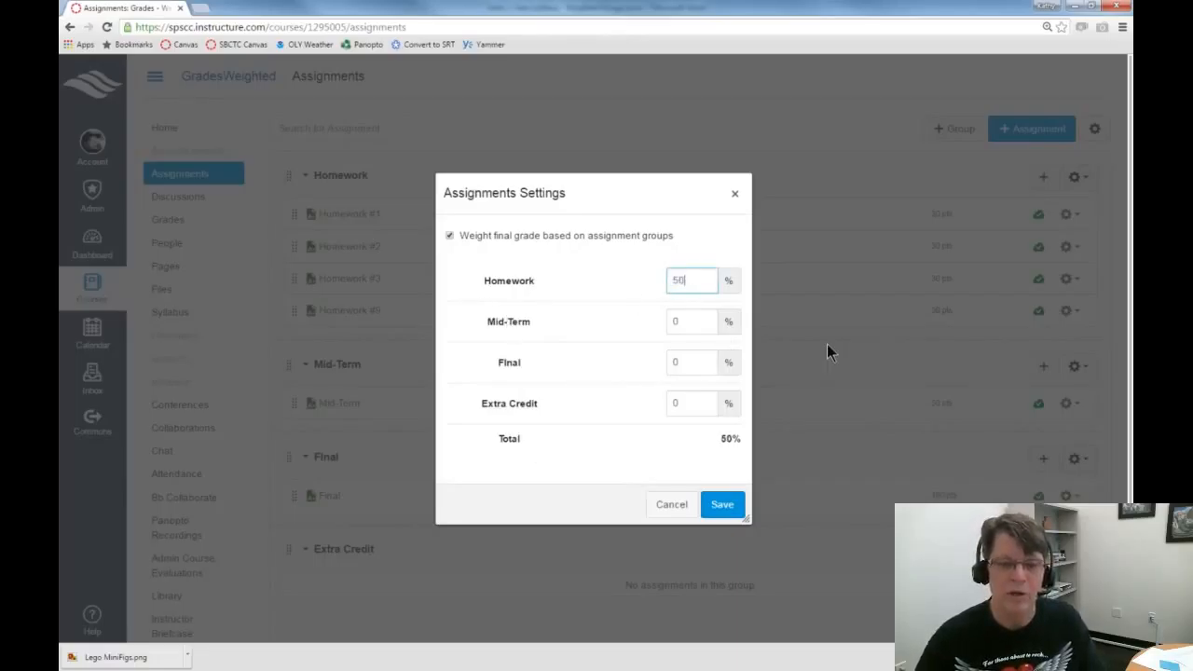
left_click(695, 328)
type("25")
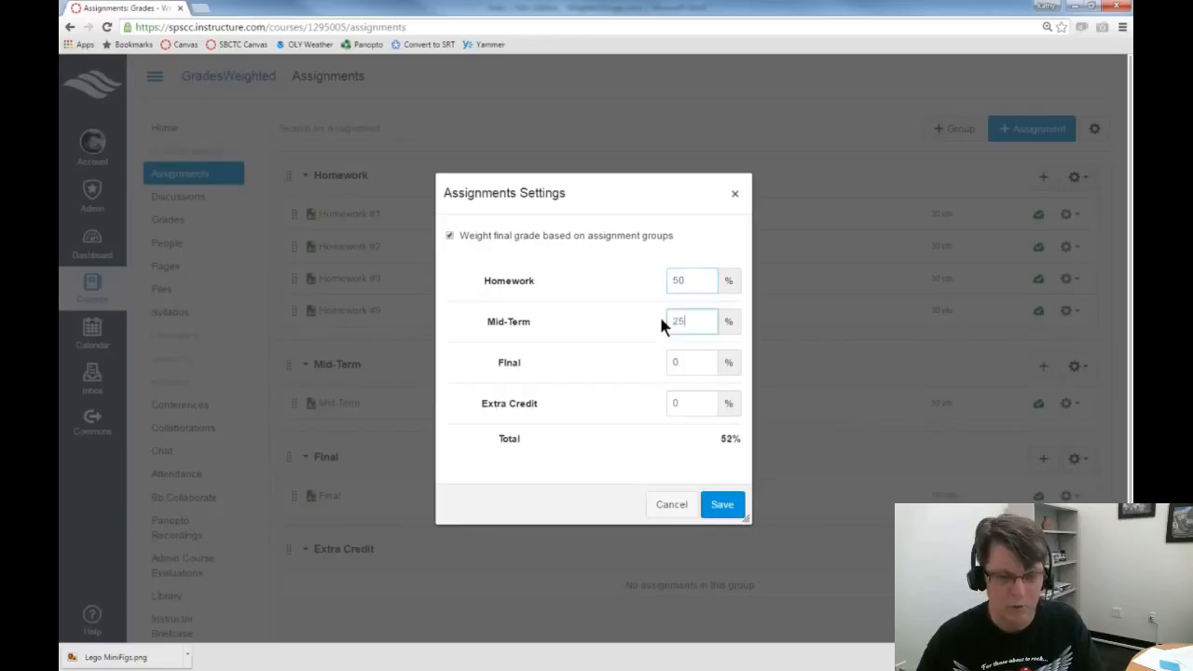
left_click(694, 367)
type("25")
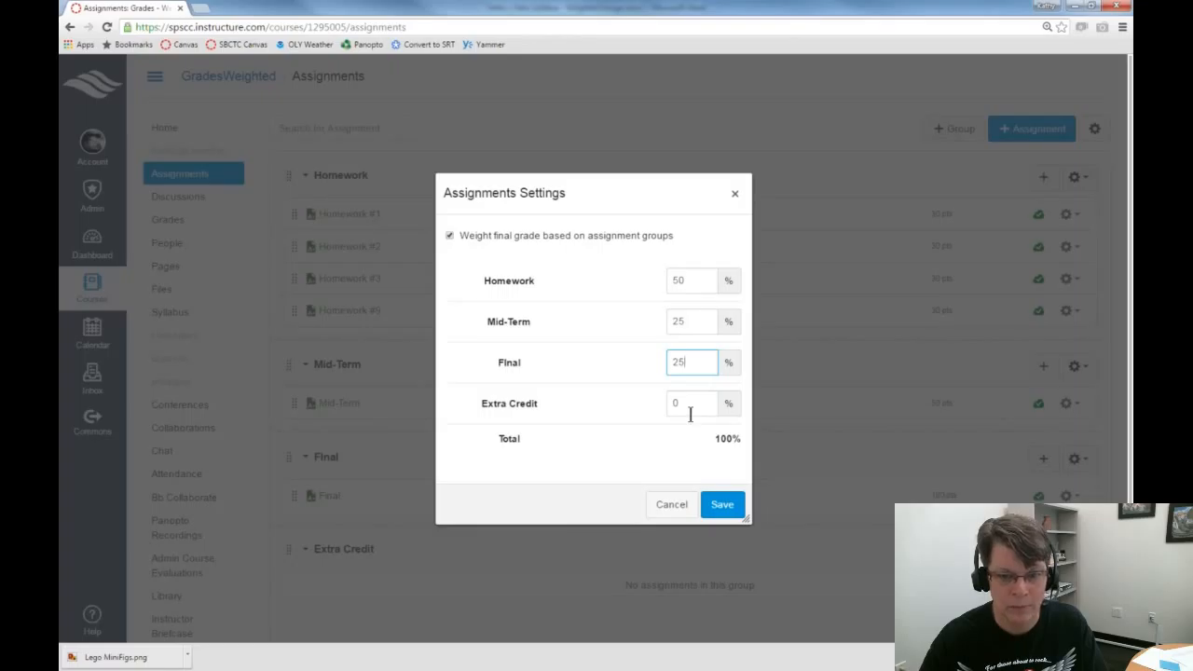
left_click(728, 507)
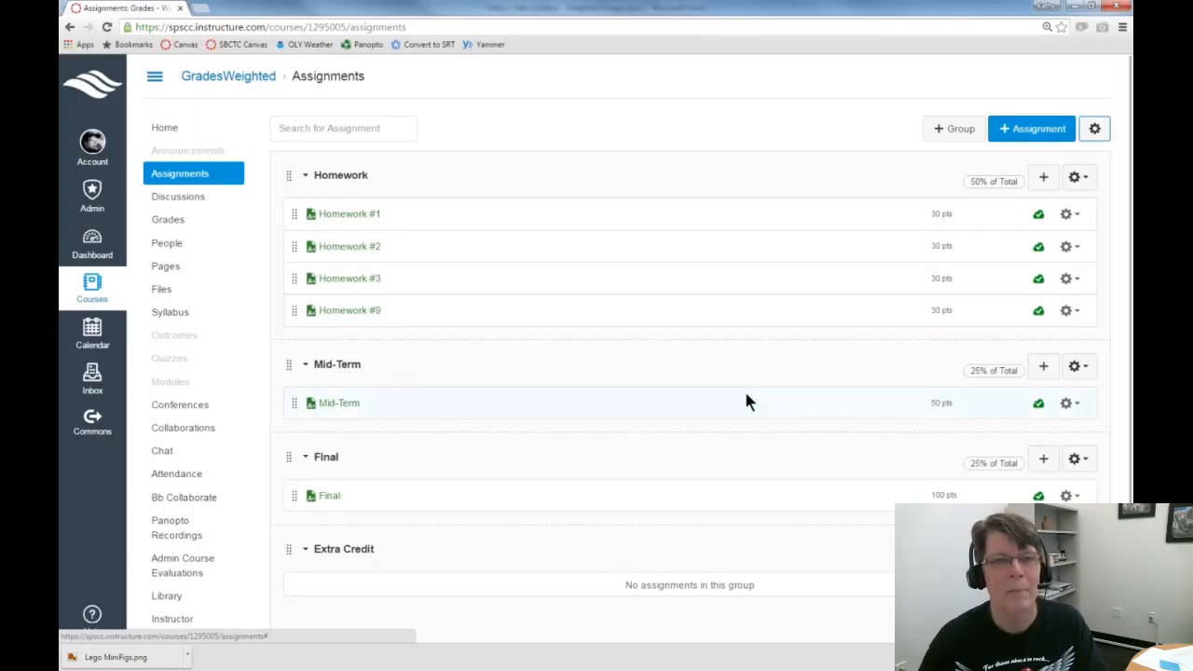
left_click(1095, 131)
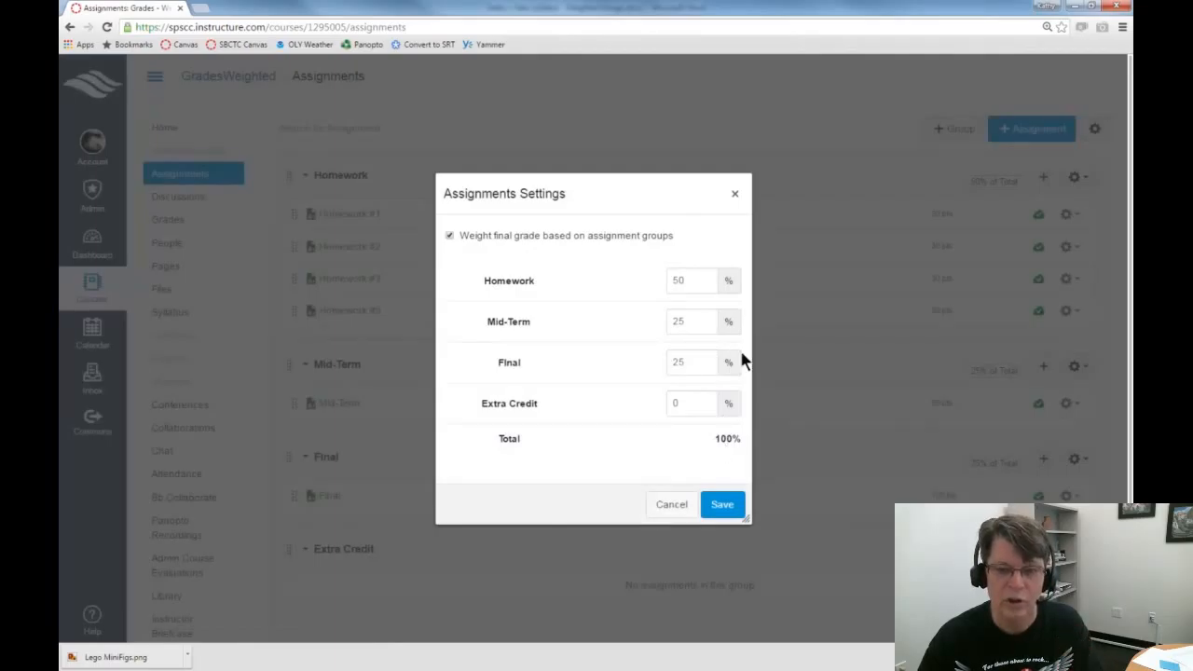
left_click(735, 195)
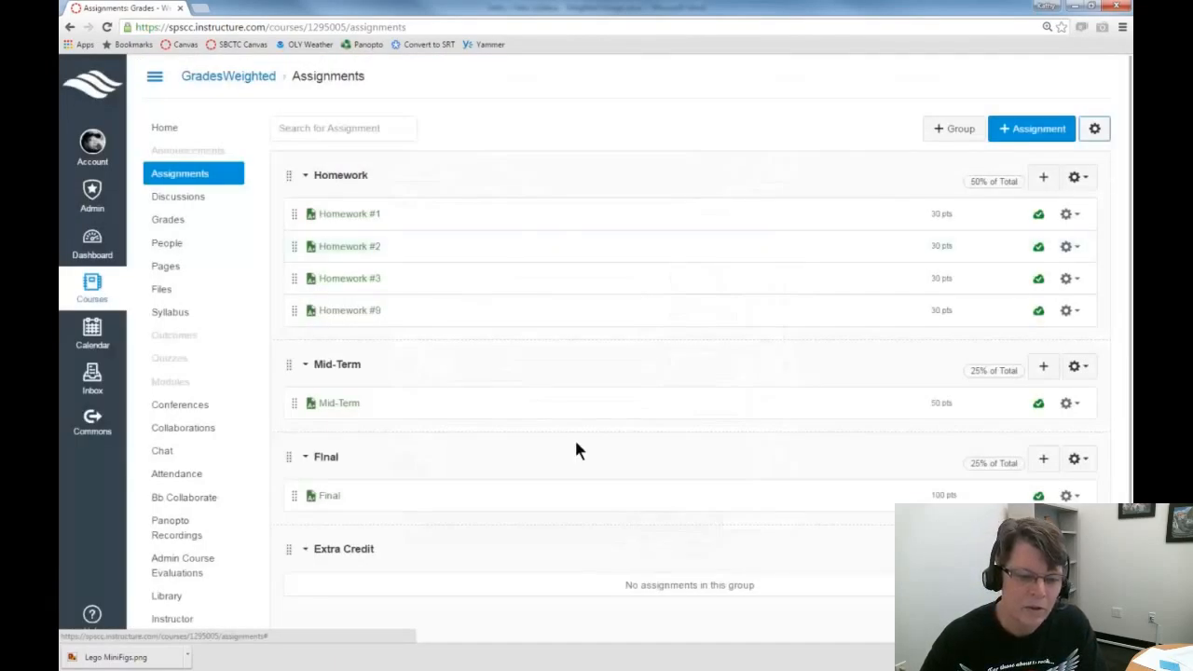
Step: Add an assignment group named Extra Credit 2 and place the Extra Credit group between Final and Extra Credit 2
scroll(575, 449, "down", 1)
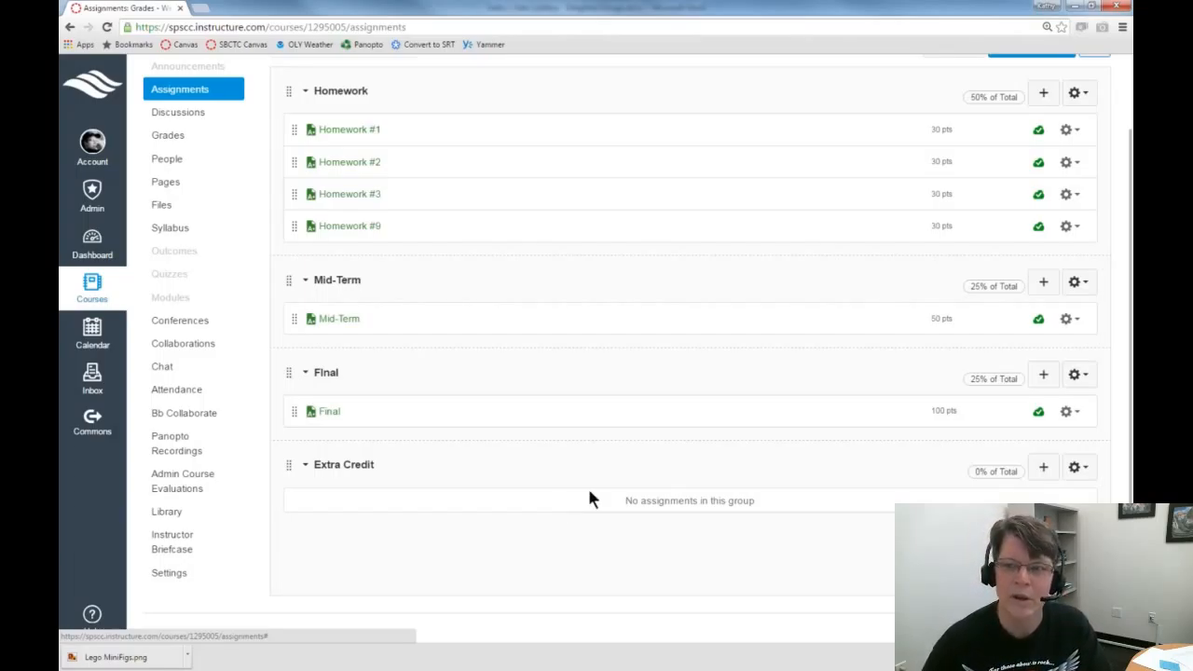
scroll(652, 466, "up", 2)
left_click(956, 129)
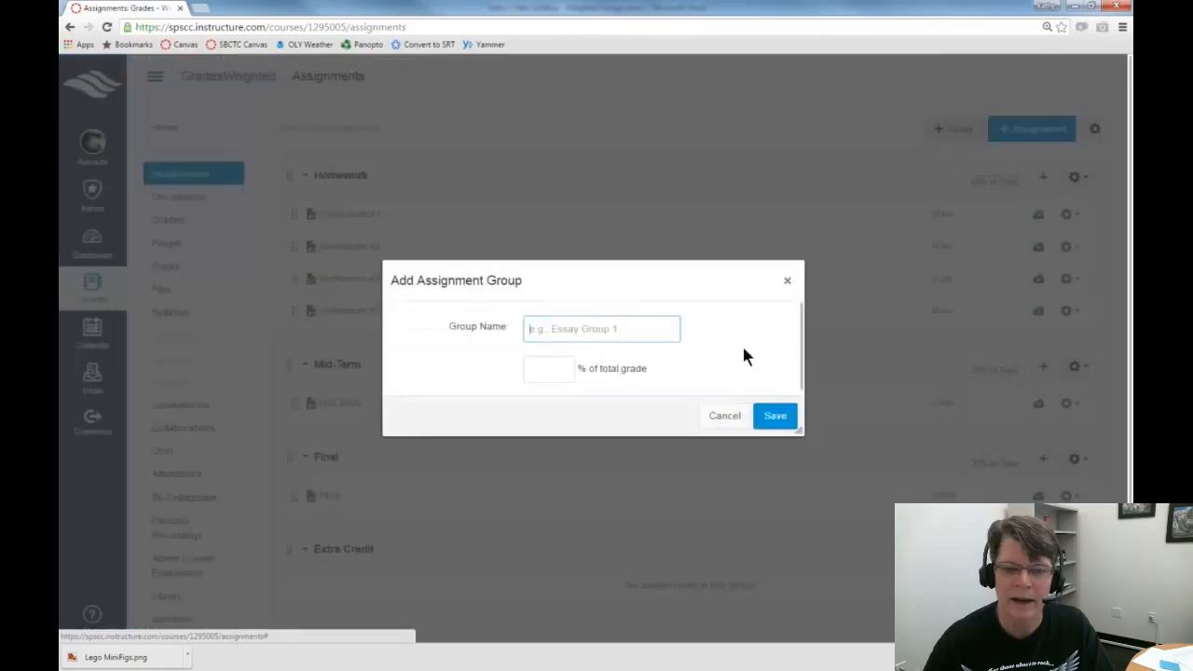
type("Extra Credit 2")
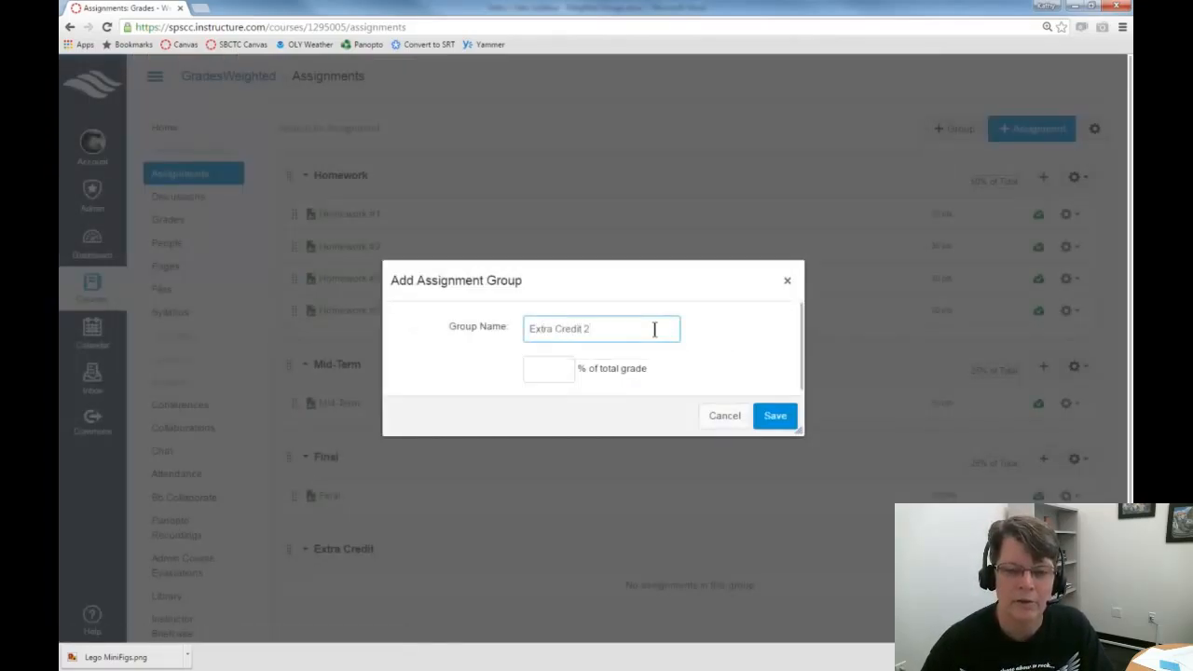
left_click(774, 418)
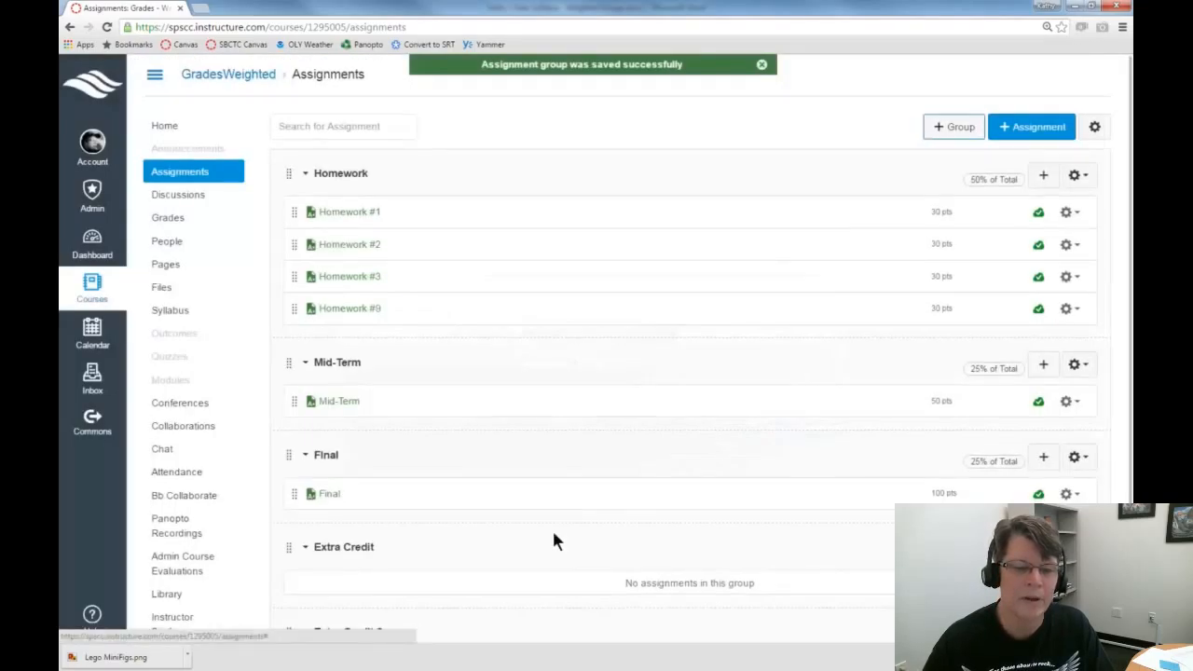
scroll(553, 540, "down", 2)
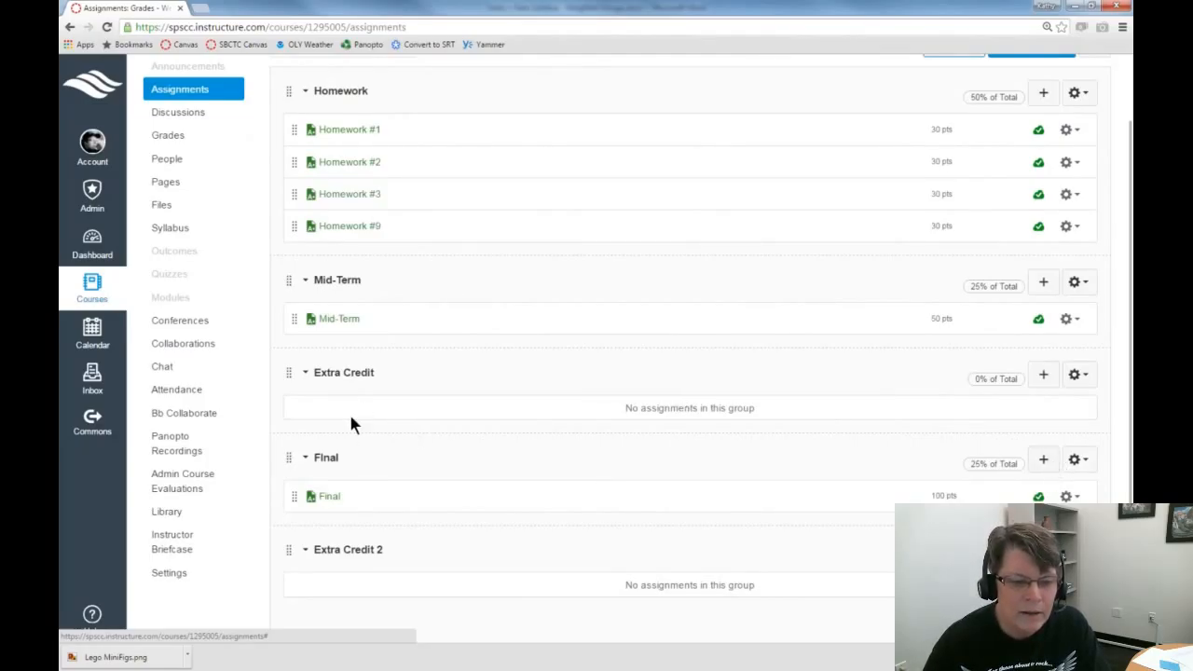
left_click_drag(293, 388, 295, 472)
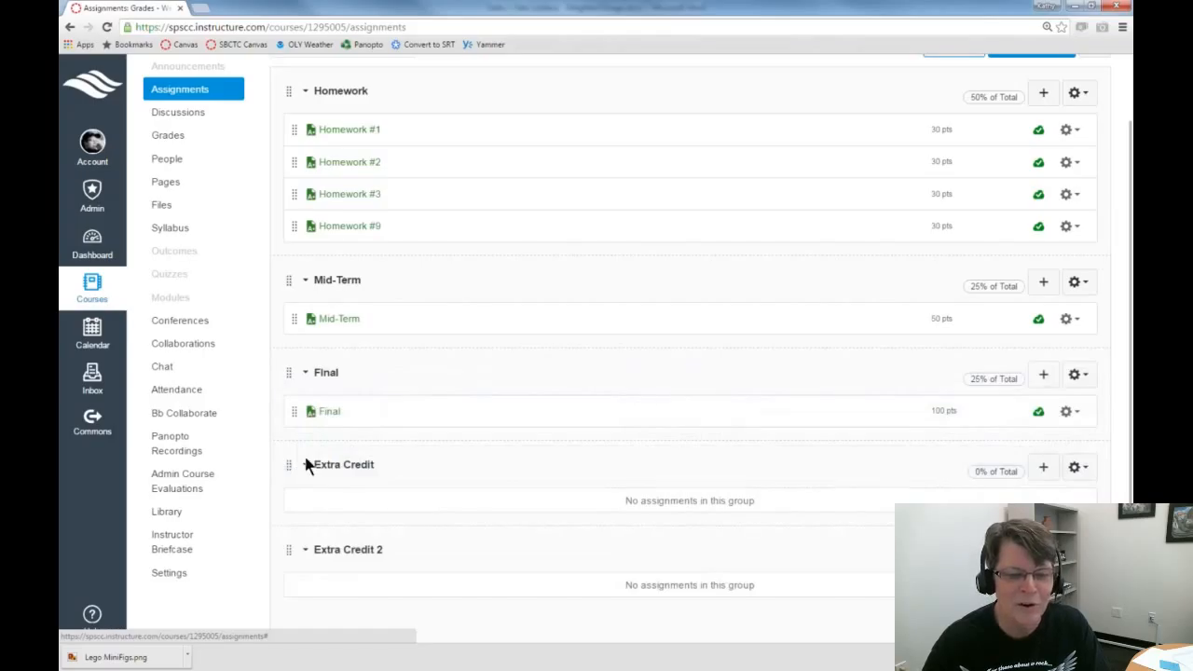
Step: Add an assignment named Extra Credit #1 worth 25 points to the Extra Credit group and publish it
left_click(1042, 467)
left_click(633, 336)
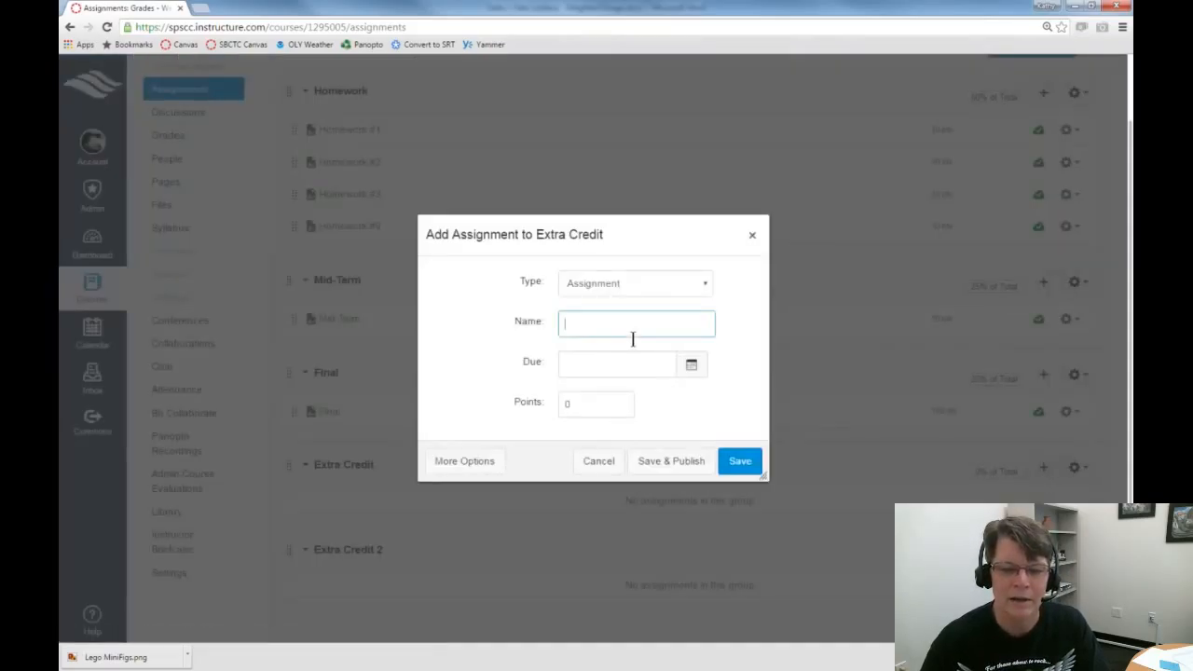
type("Extra ")
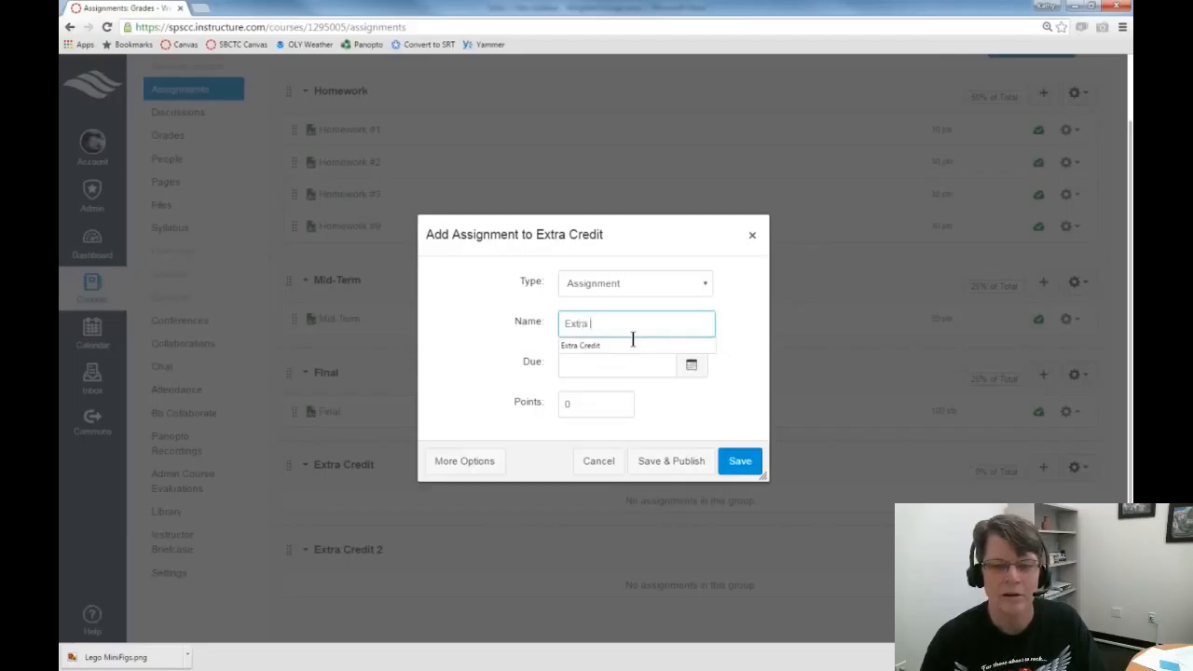
type("Credit #1")
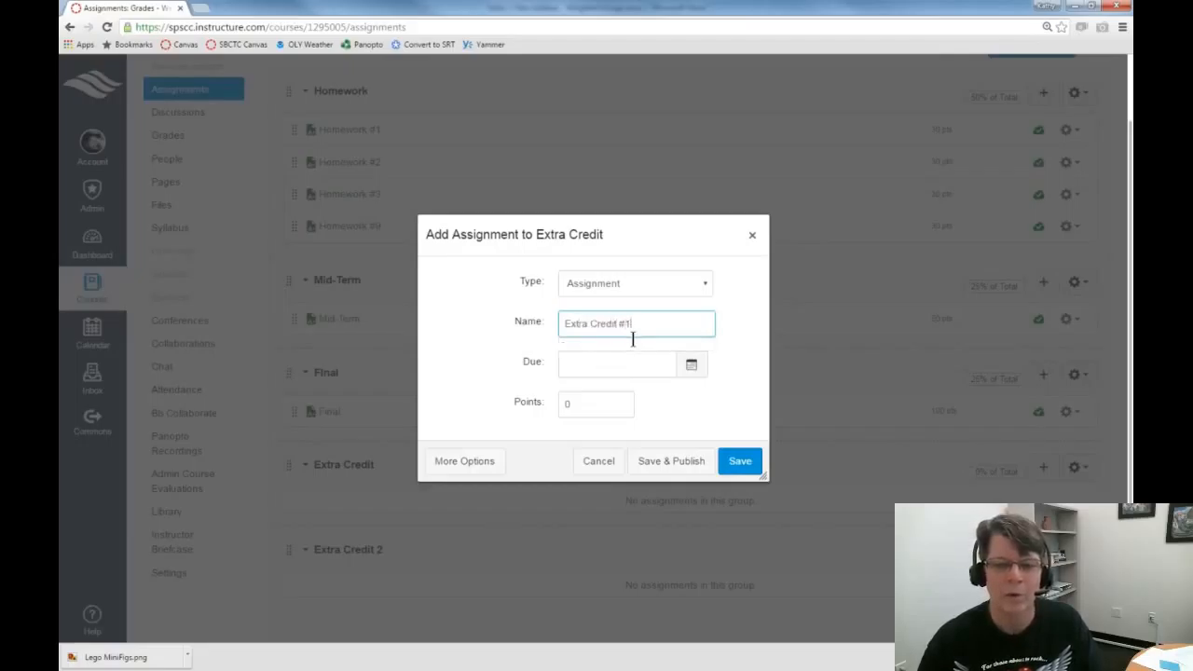
left_click(598, 418)
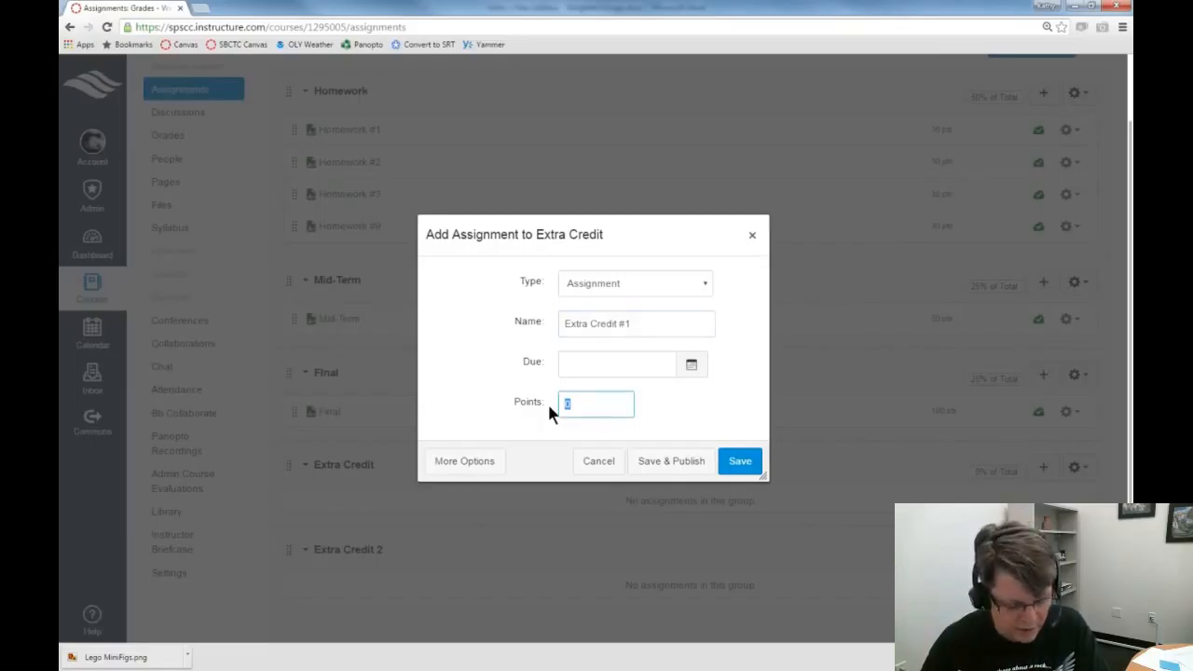
type("25")
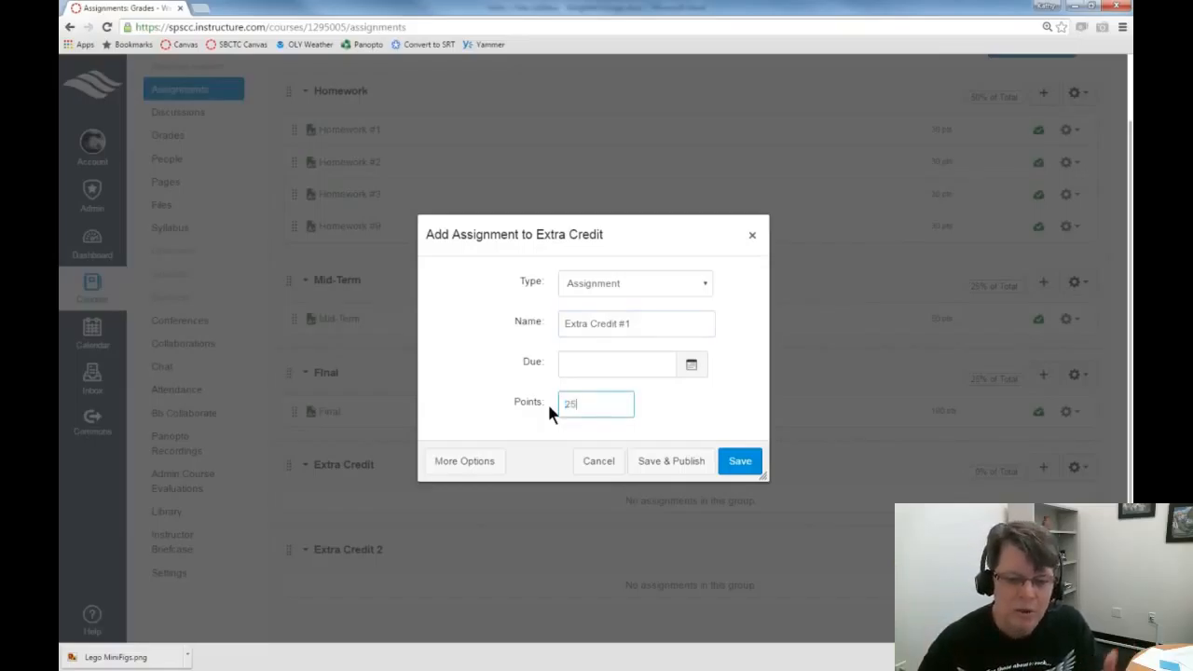
left_click(678, 466)
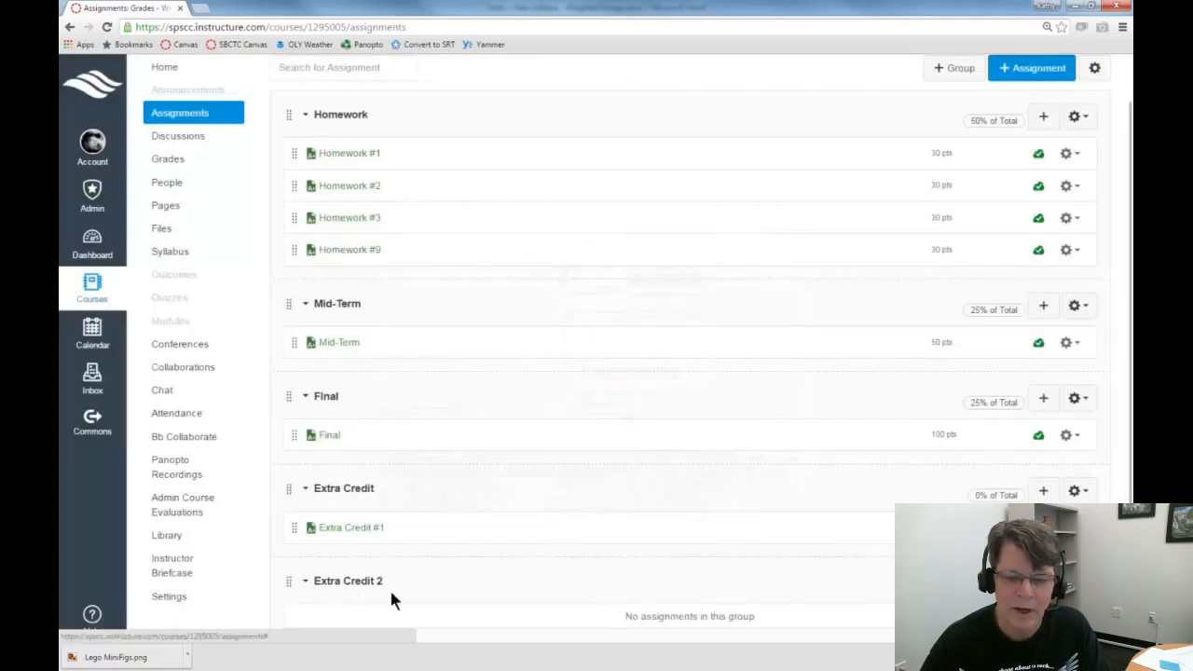
Step: Add an assignment named Extra Credit #2 to the Extra Credit 2 group and publish it
left_click(1042, 581)
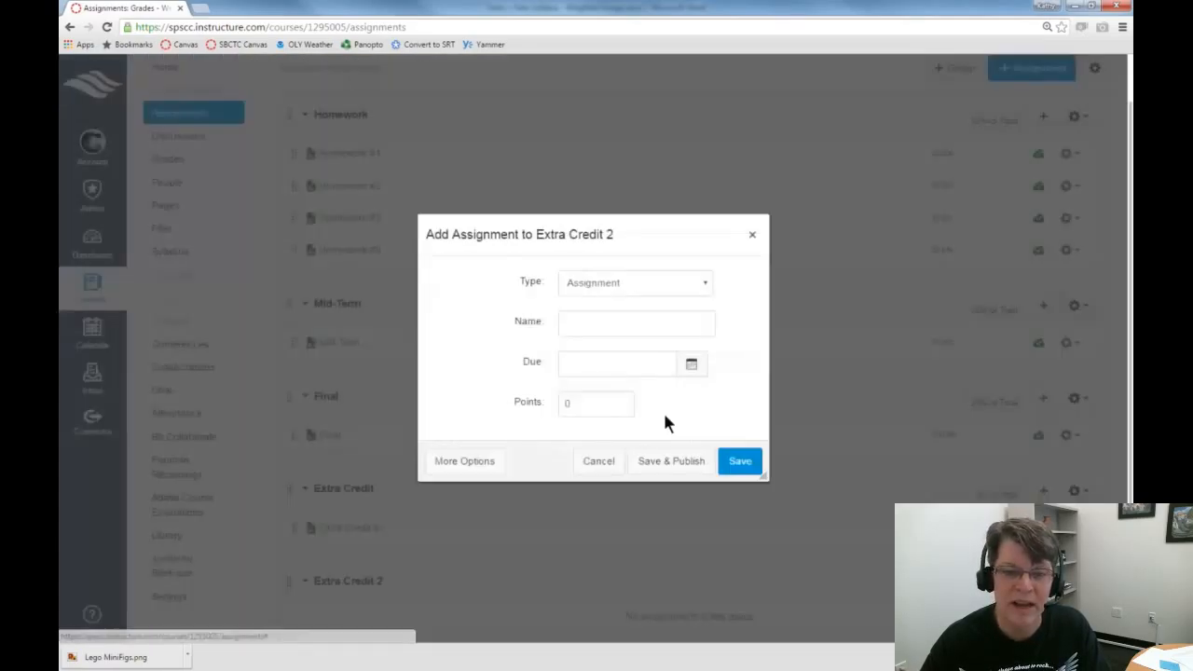
left_click(617, 334)
type("Ex")
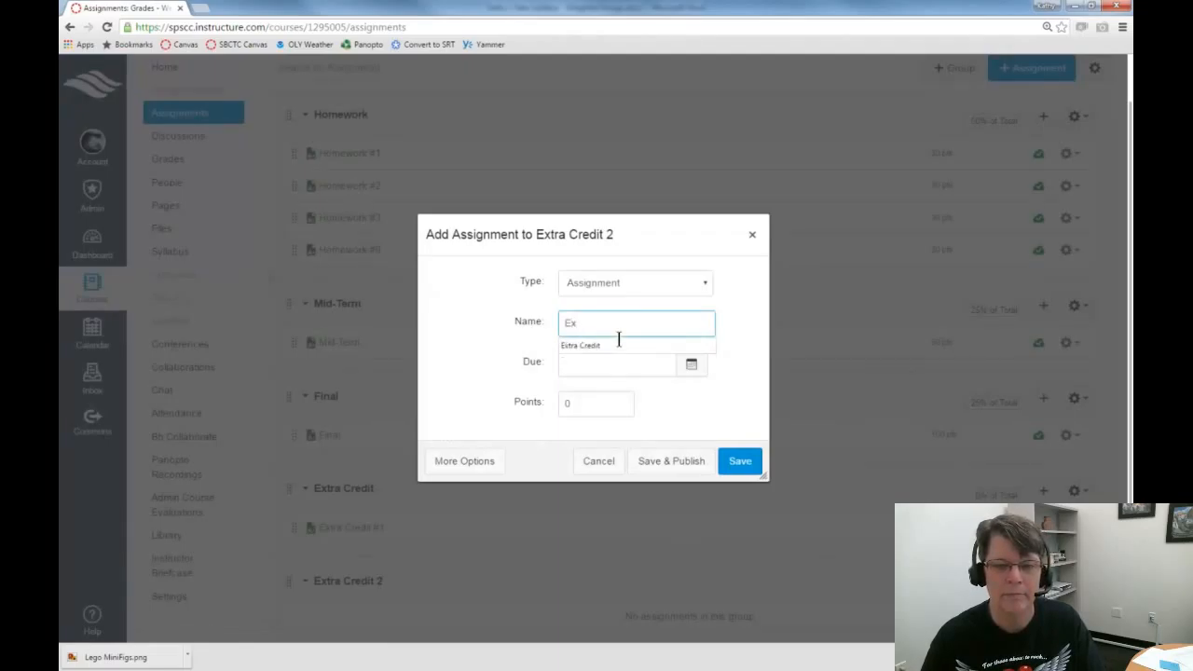
type("tra Credit #2")
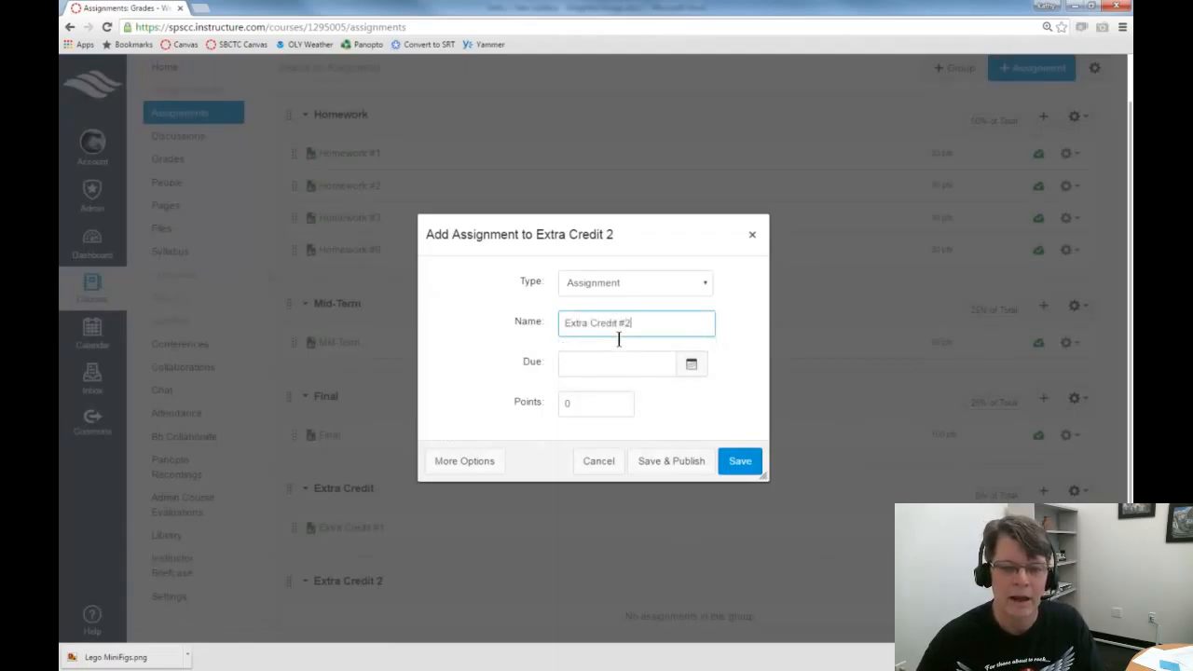
left_click(562, 411)
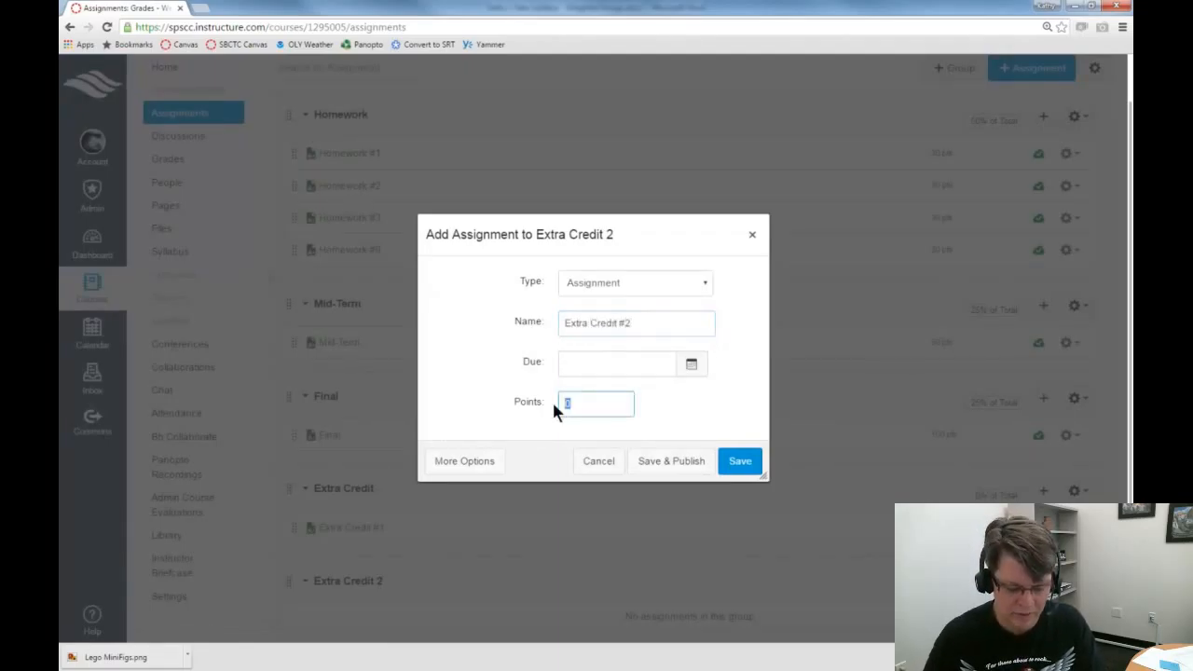
left_click(696, 466)
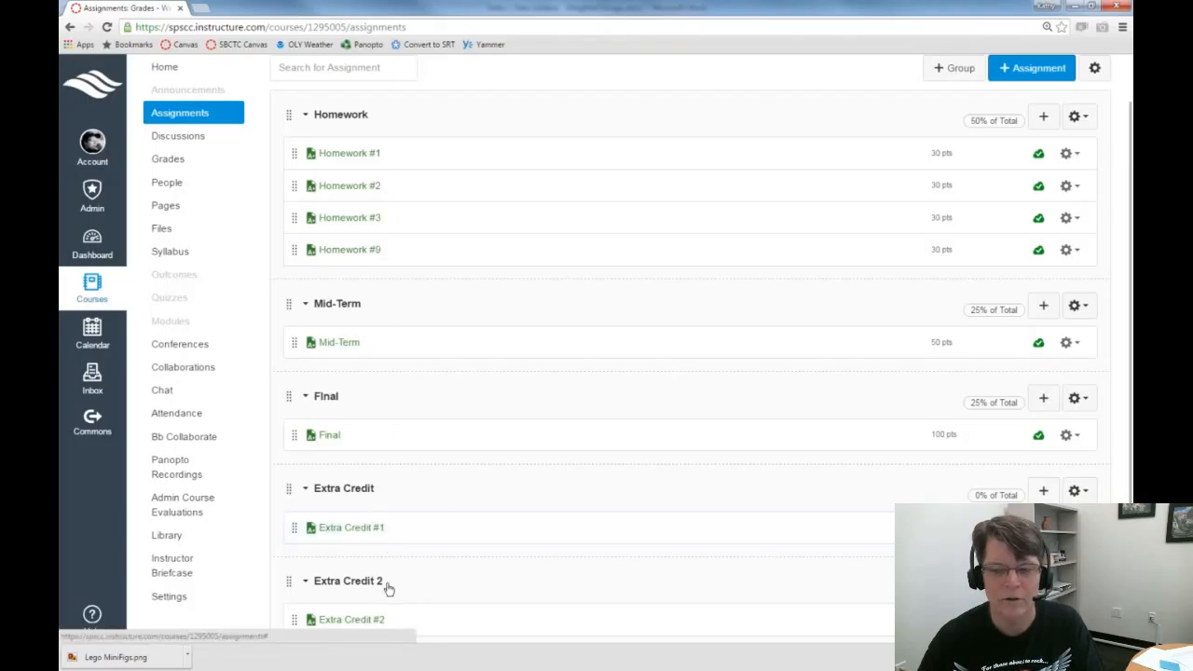
Step: Set the final-grade weights of the Extra Credit and Extra Credit 2 assignment groups to 1% each and save the settings
scroll(592, 520, "up", 1)
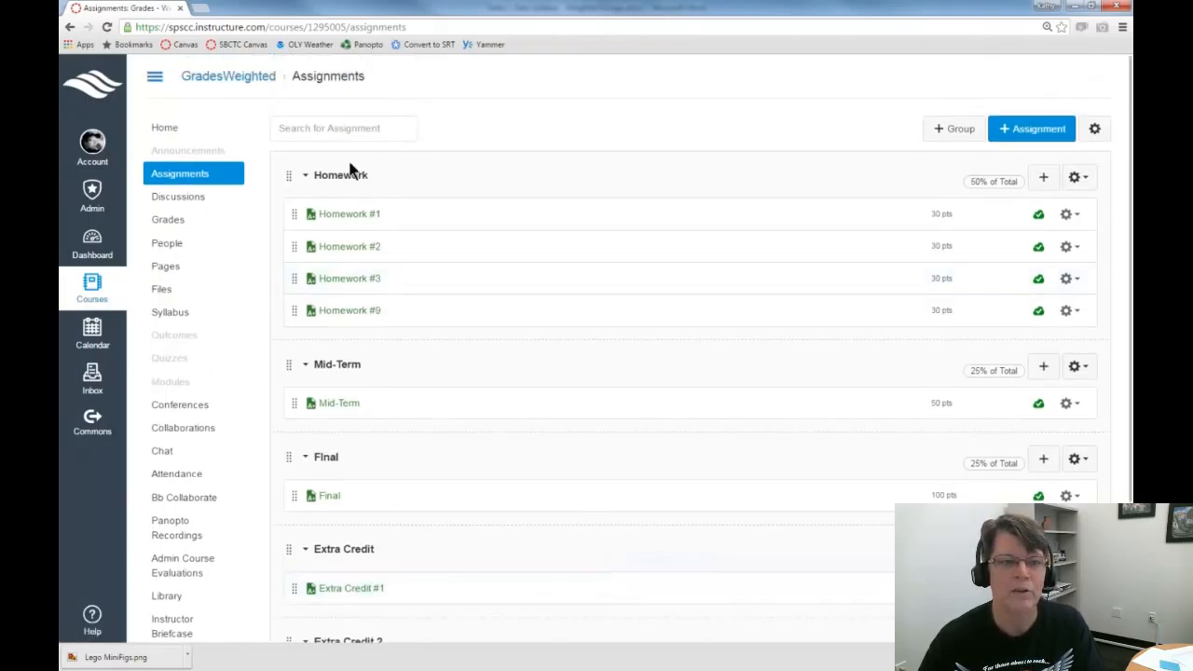
left_click(1095, 128)
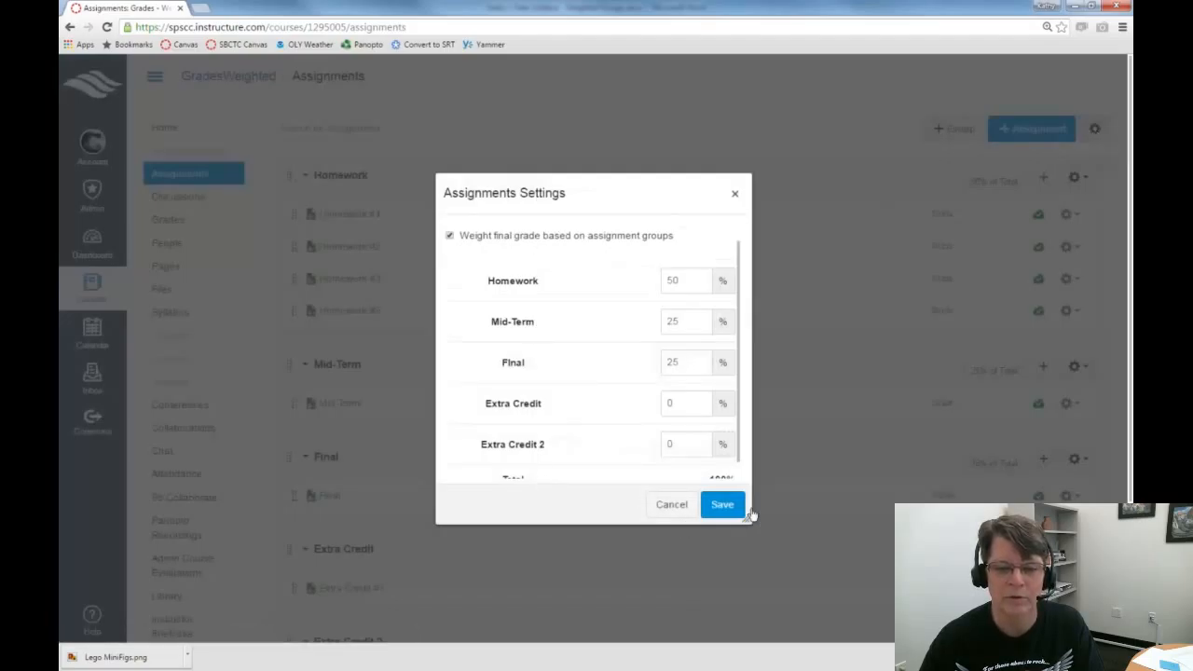
scroll(737, 326, "down", 1)
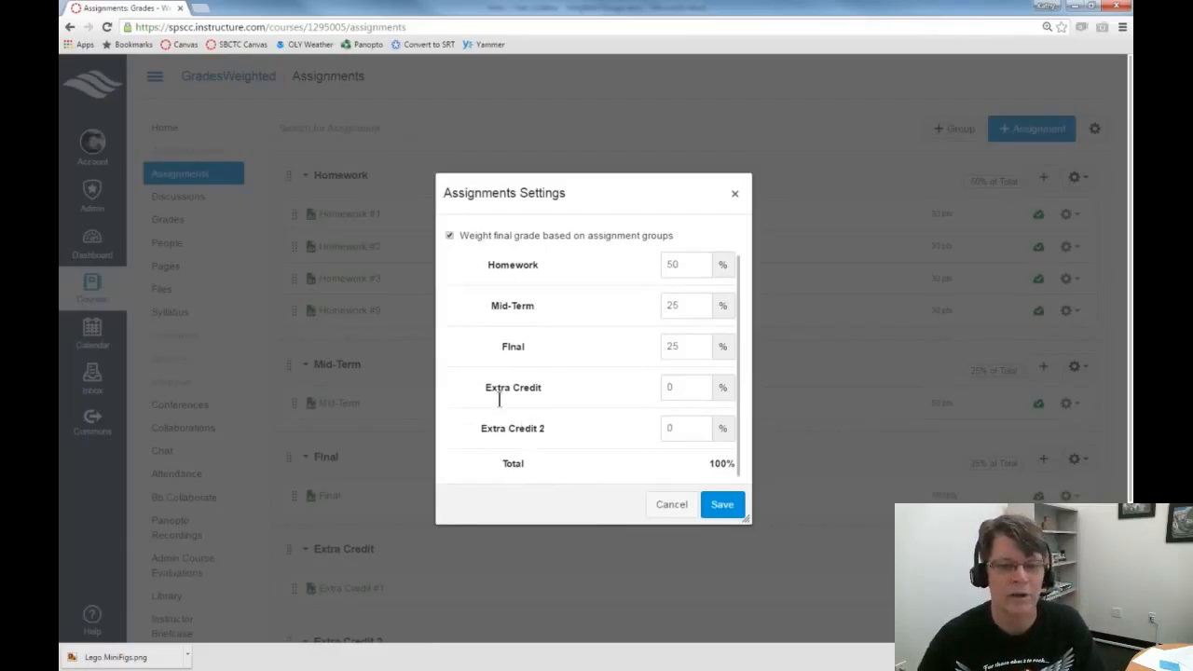
left_click(669, 396)
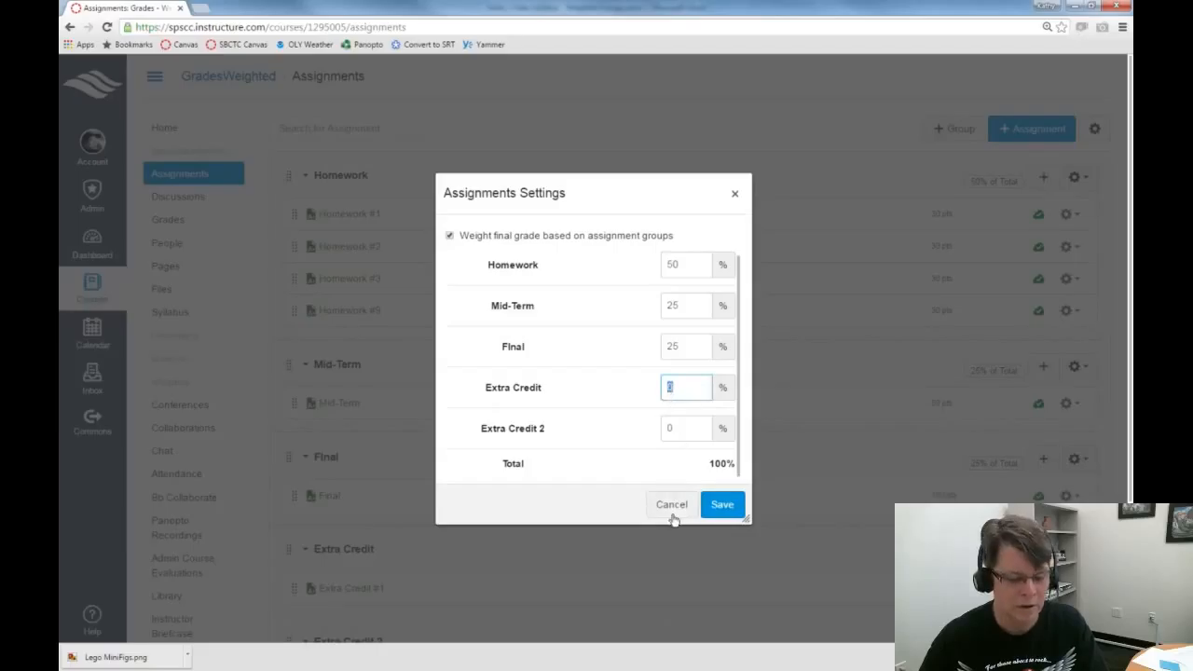
type("1")
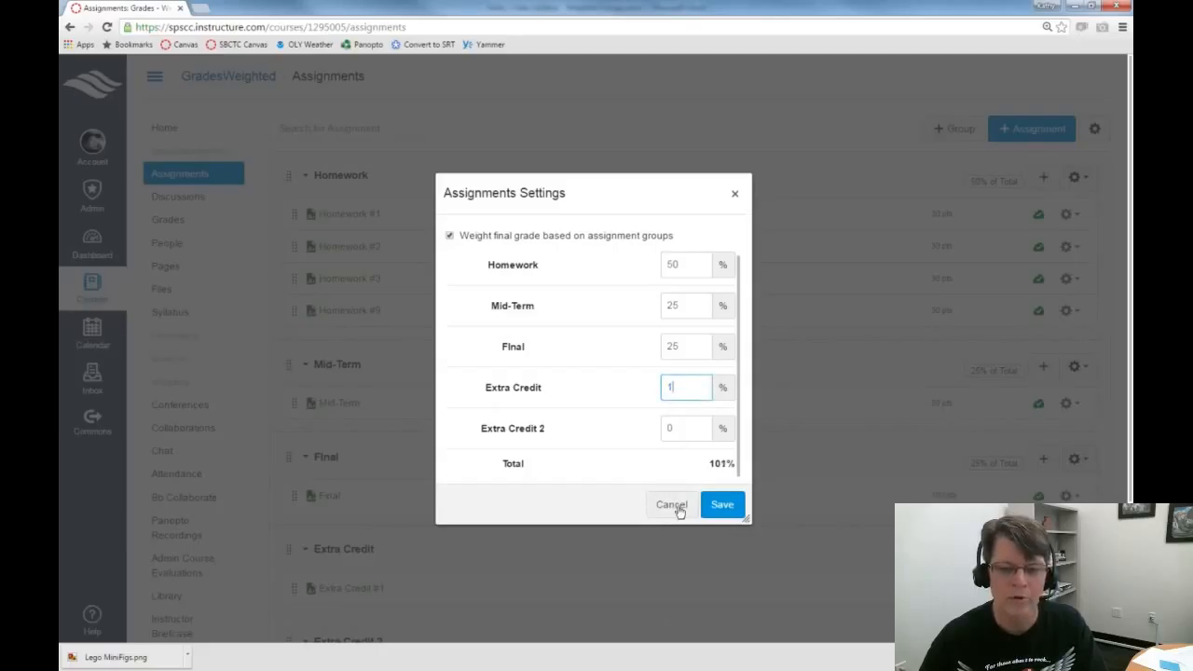
left_click(673, 436)
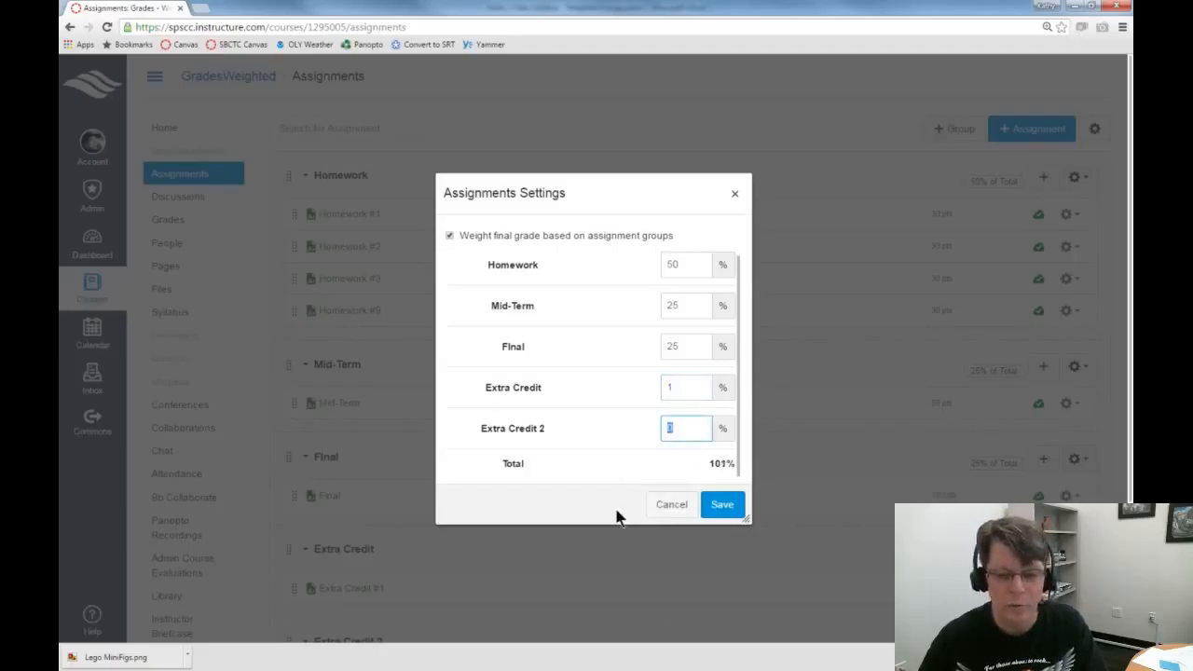
type("1")
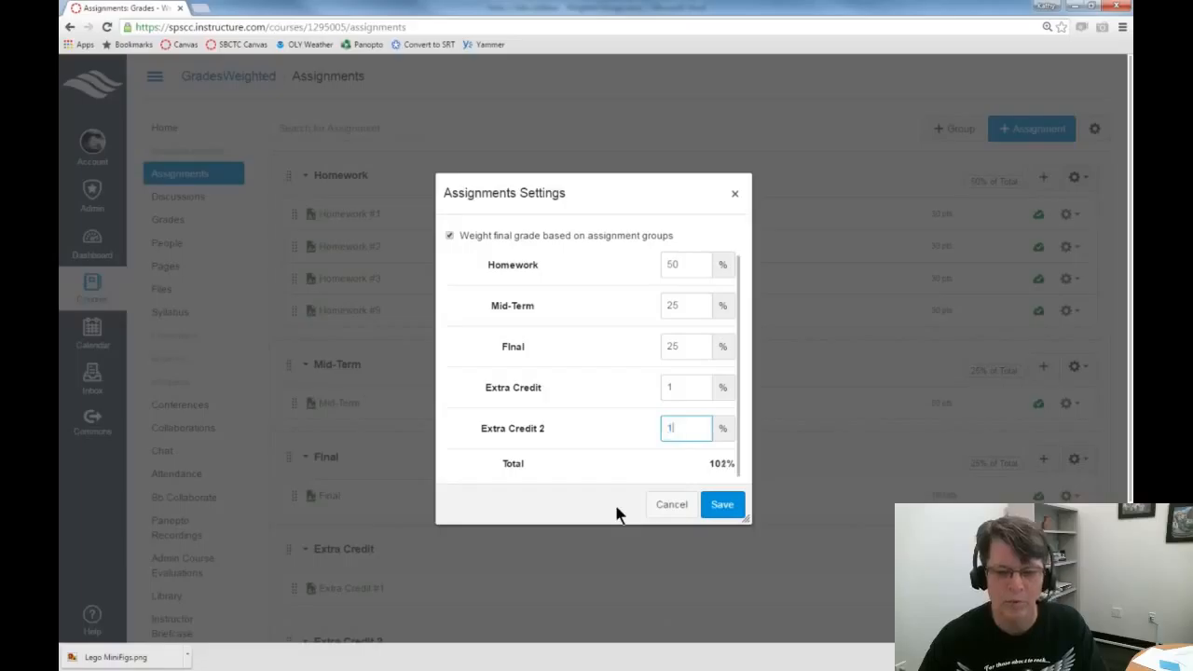
left_click(731, 516)
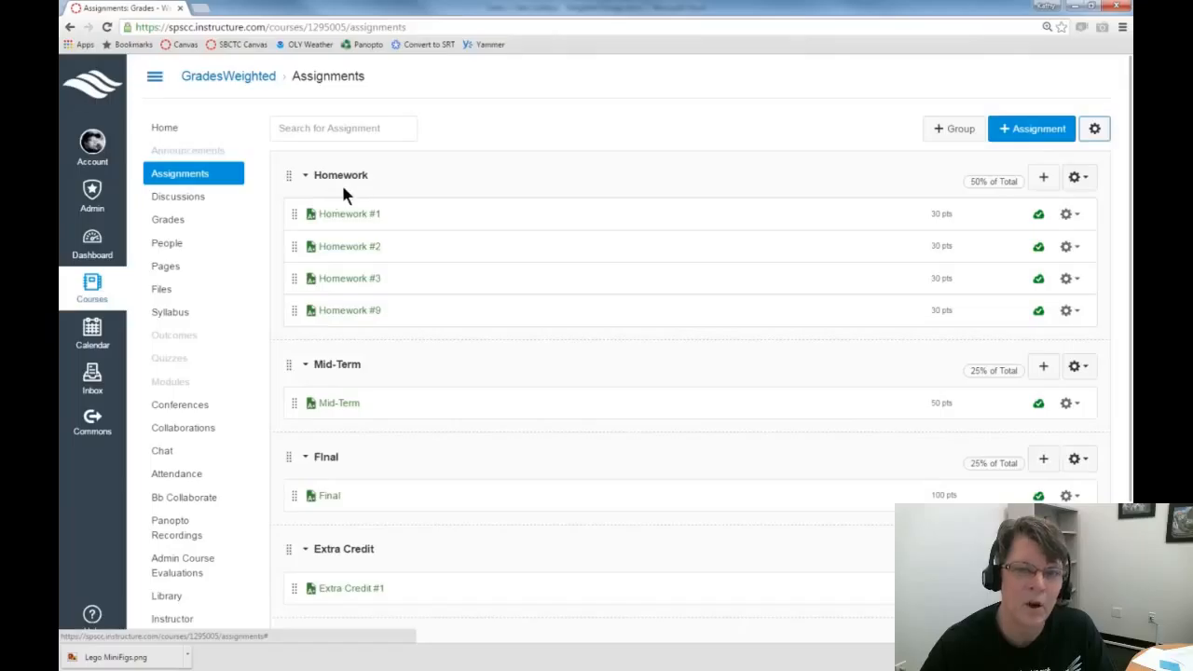
Step: Set the Homework group to ignore each student's 2 lowest scores and never drop Homework #9, and save the group
left_click(1090, 186)
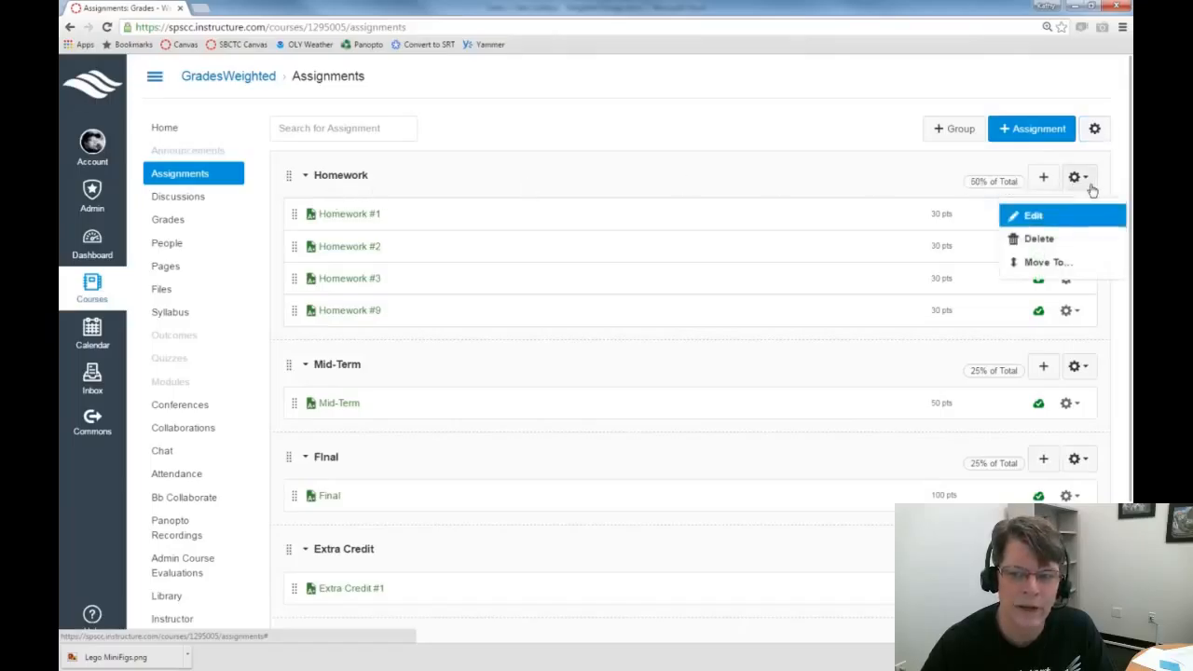
left_click(1030, 220)
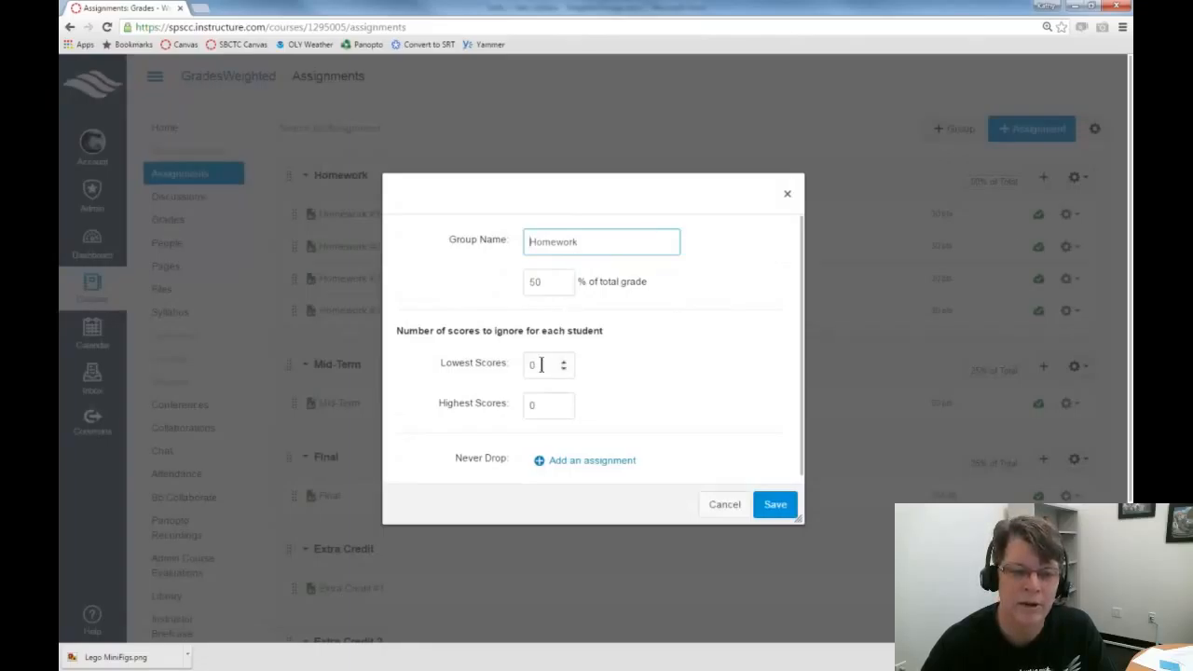
left_click_drag(396, 332, 618, 341)
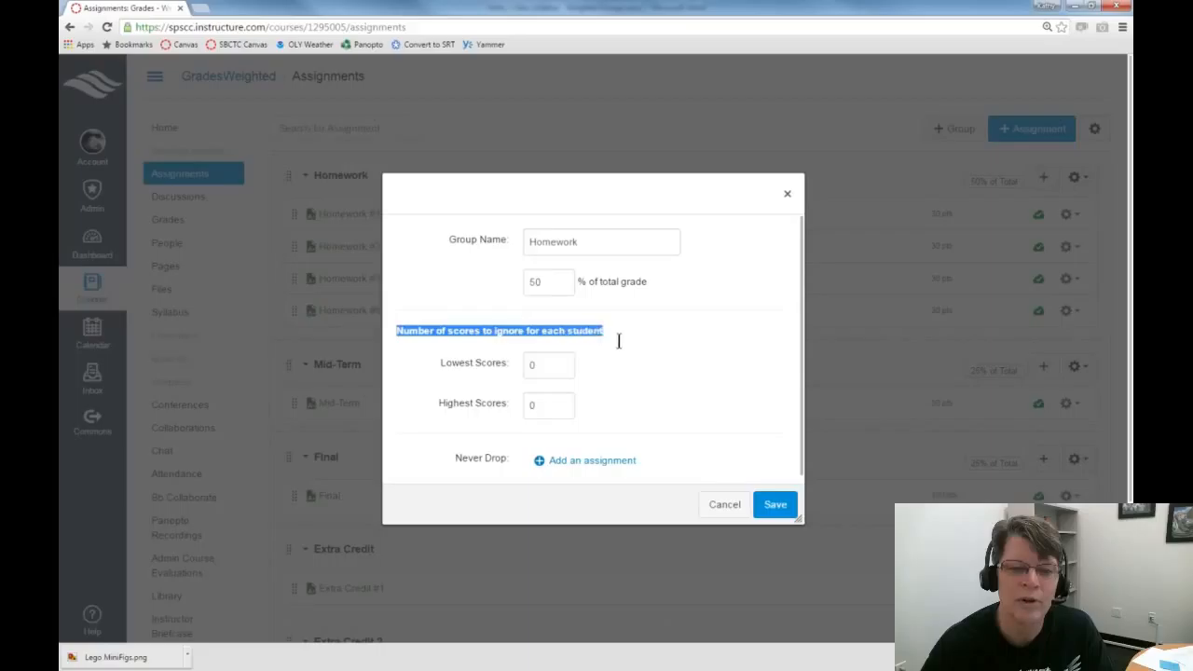
left_click(564, 363)
left_click(564, 363)
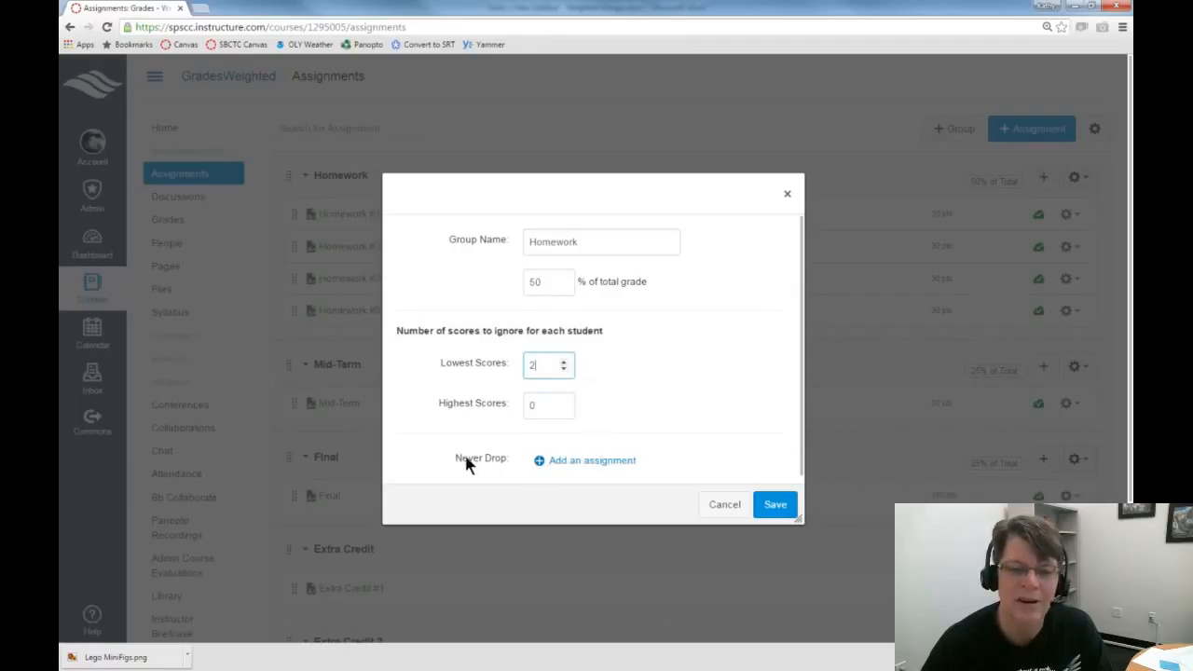
left_click(572, 462)
left_click(583, 461)
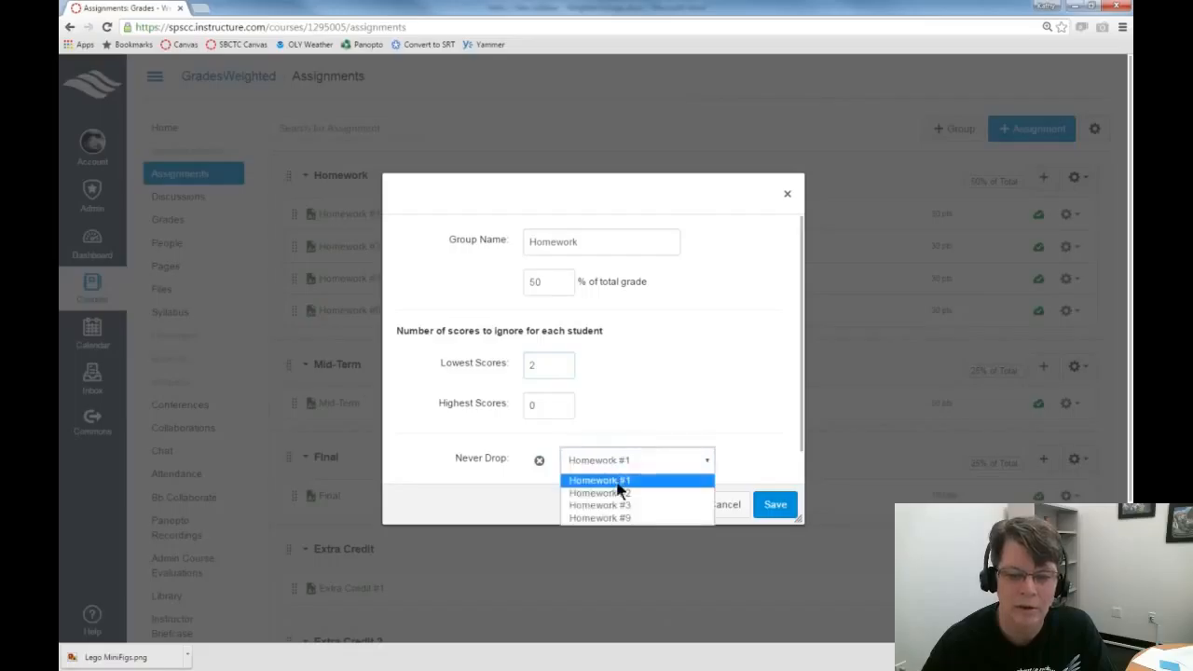
left_click(638, 518)
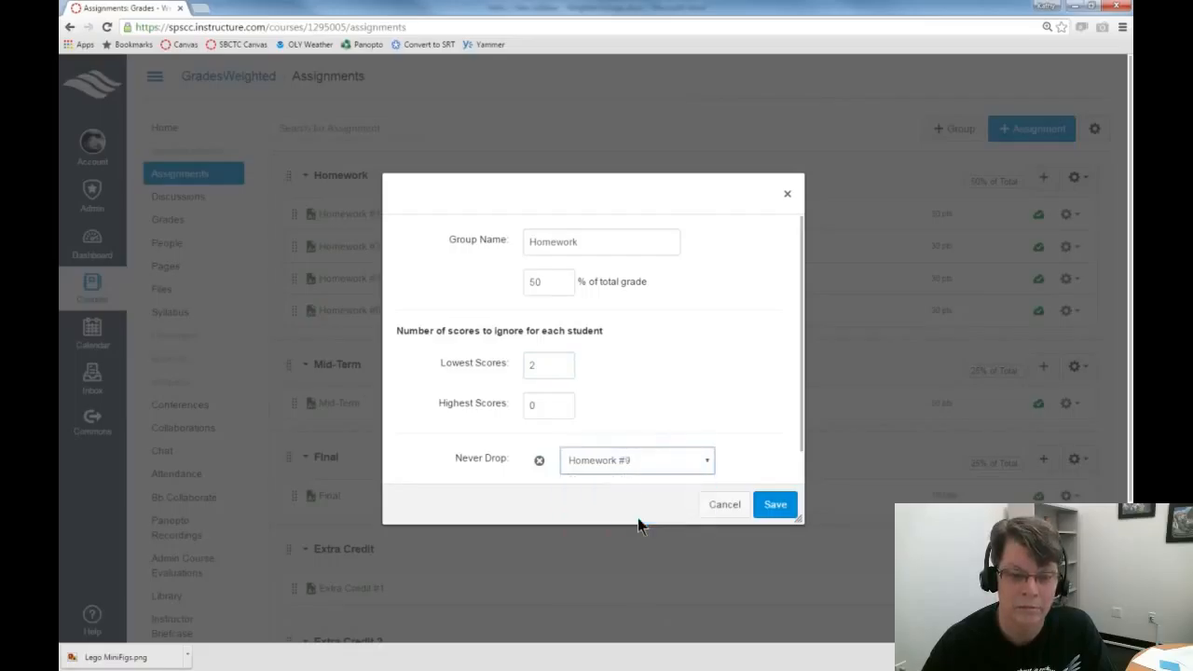
left_click(774, 511)
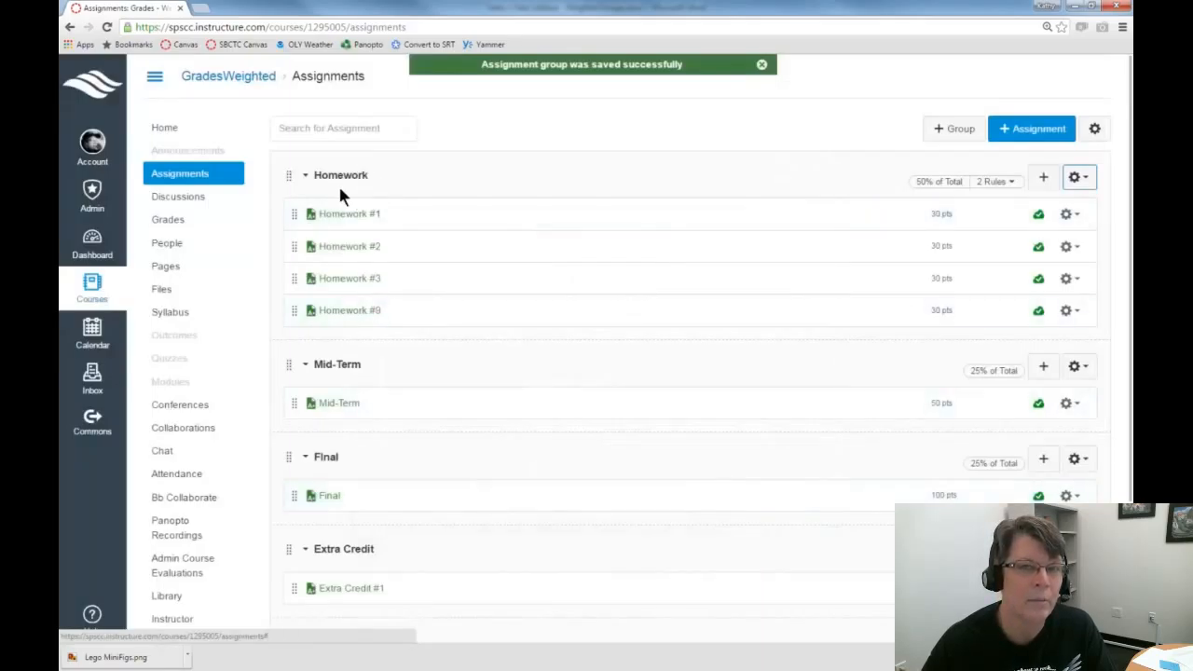
Step: Open the course gradebook and examine the weighted assignment group columns through to the Total column
mouse_move(1016, 192)
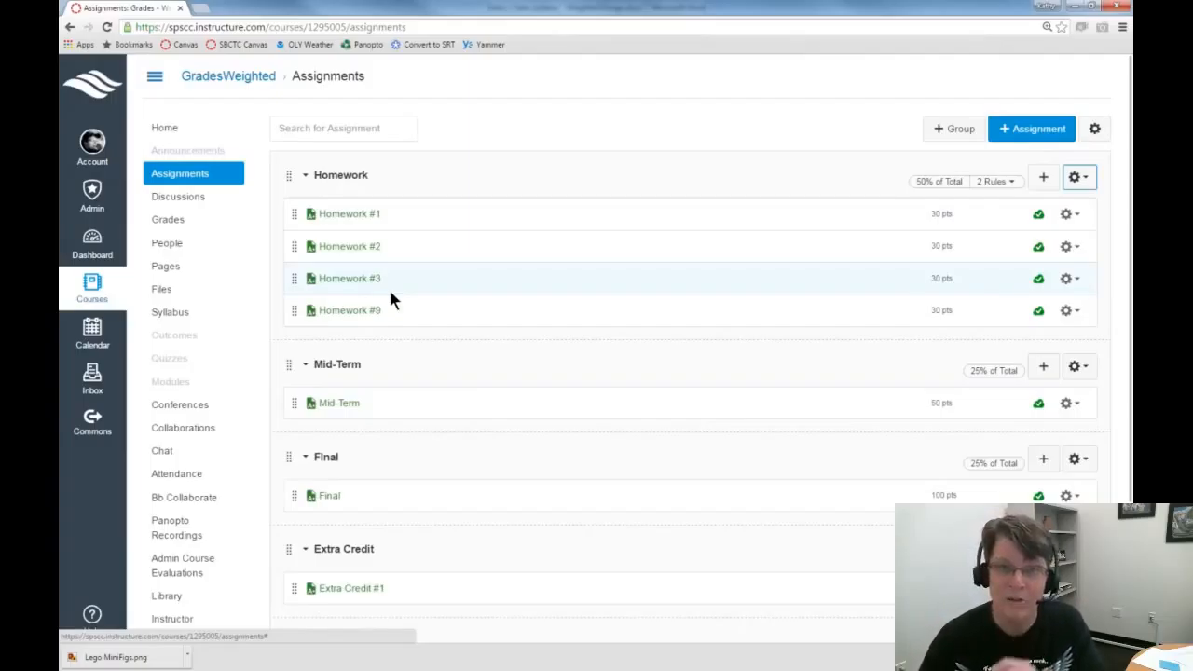
left_click(167, 222)
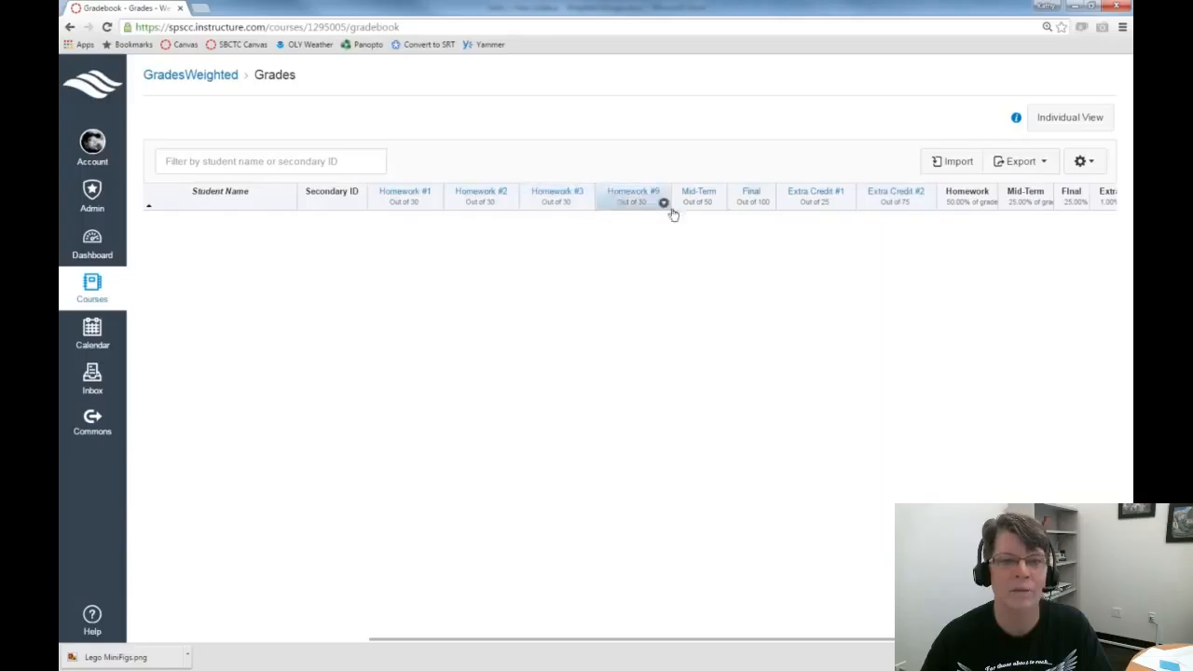
left_click_drag(774, 641, 919, 652)
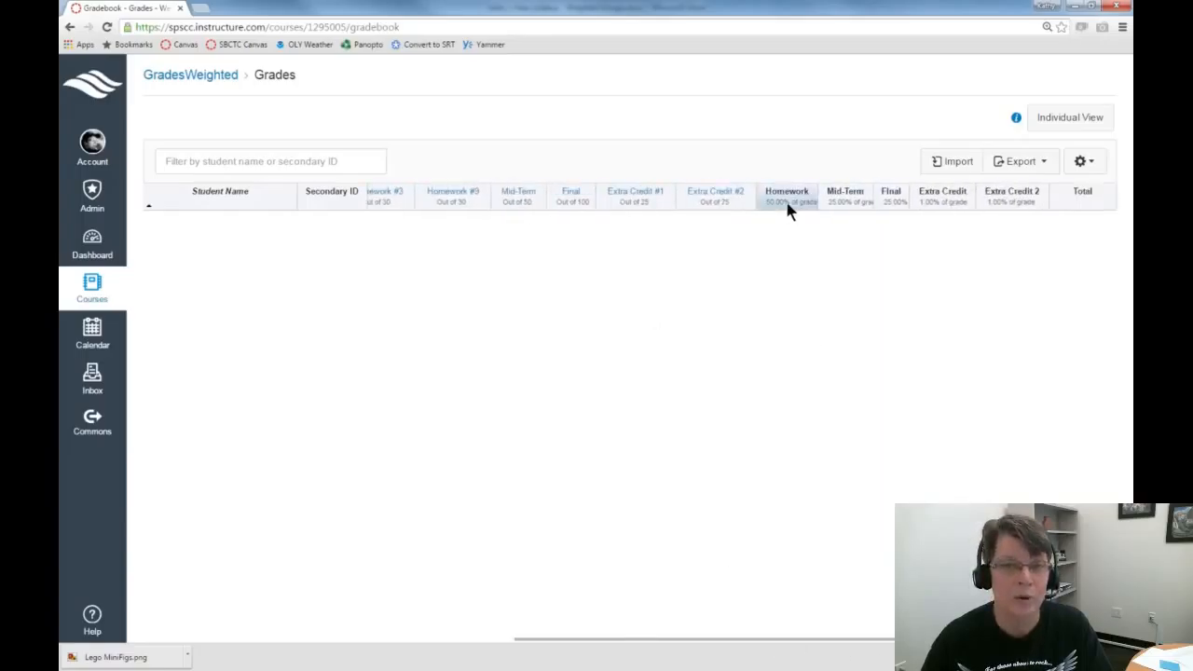